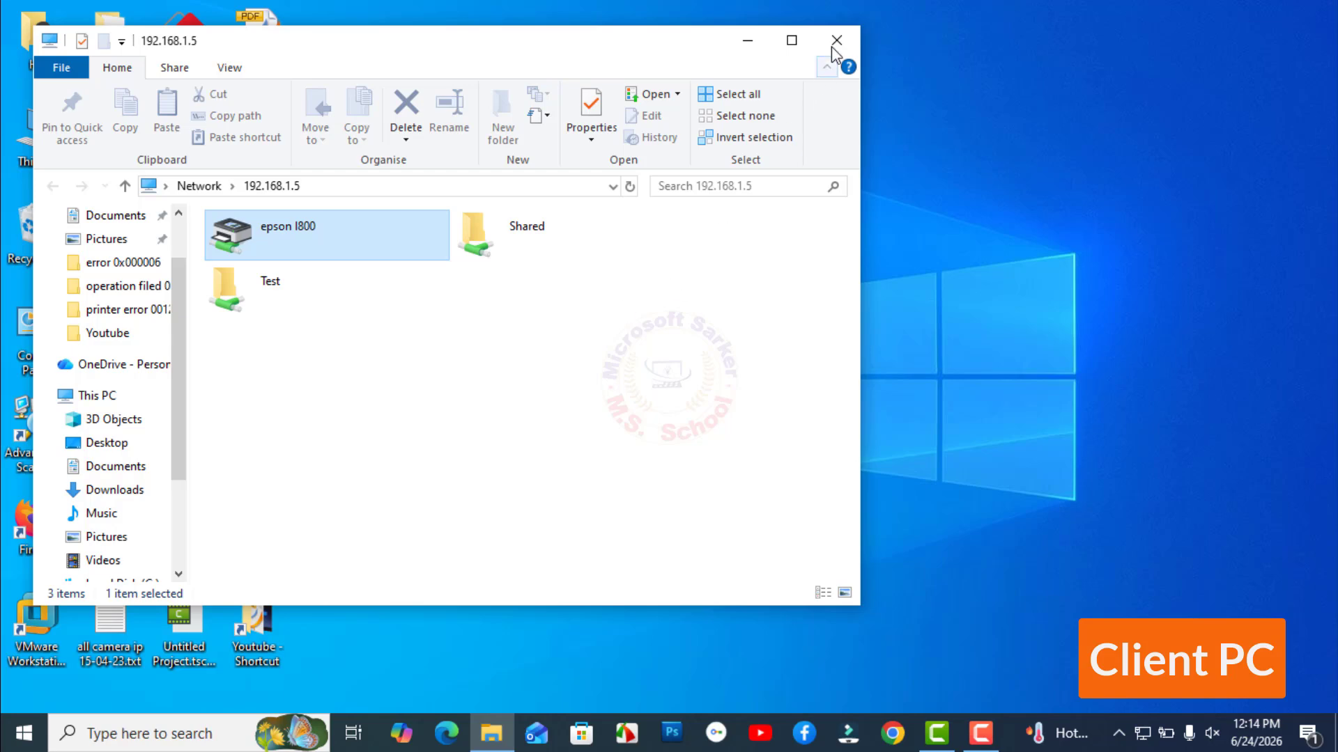
# Try to connect to the shared printer "epson l800" on 192.168.1.5
pyautogui.click(791, 40)
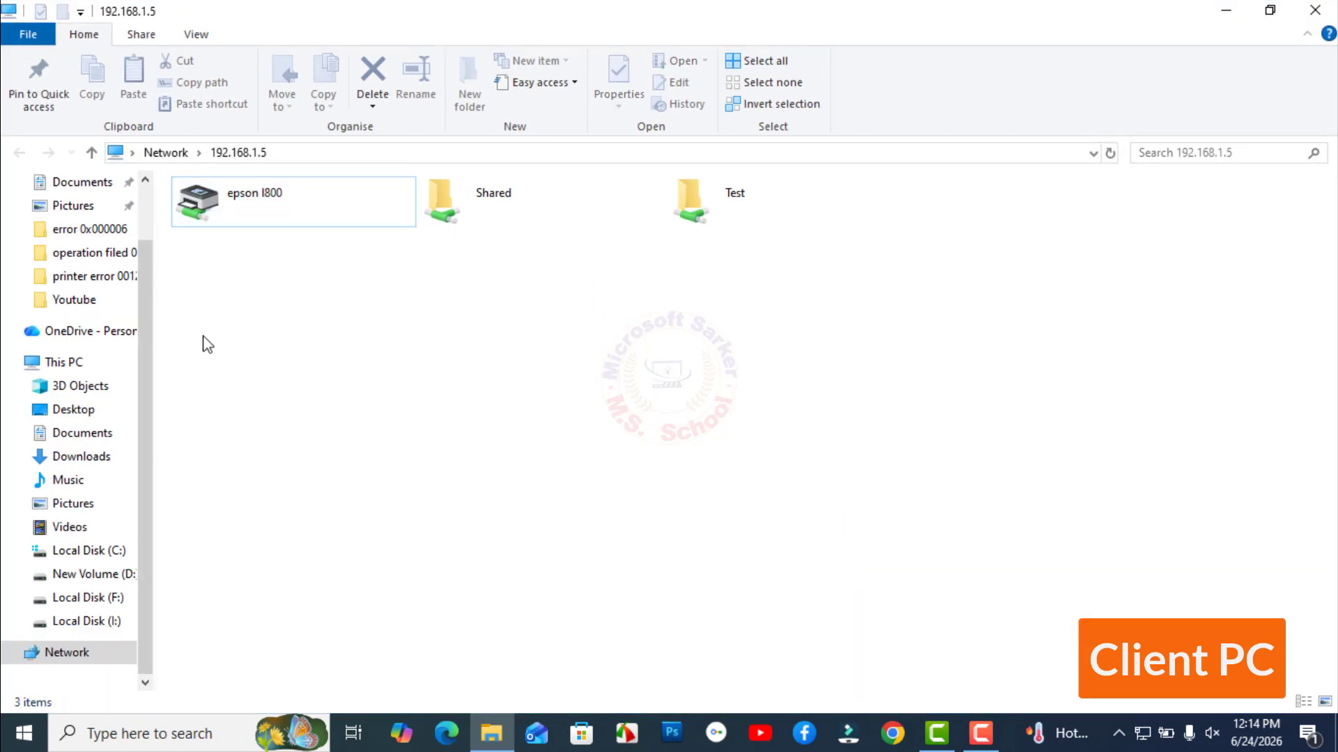
pyautogui.rightClick(222, 206)
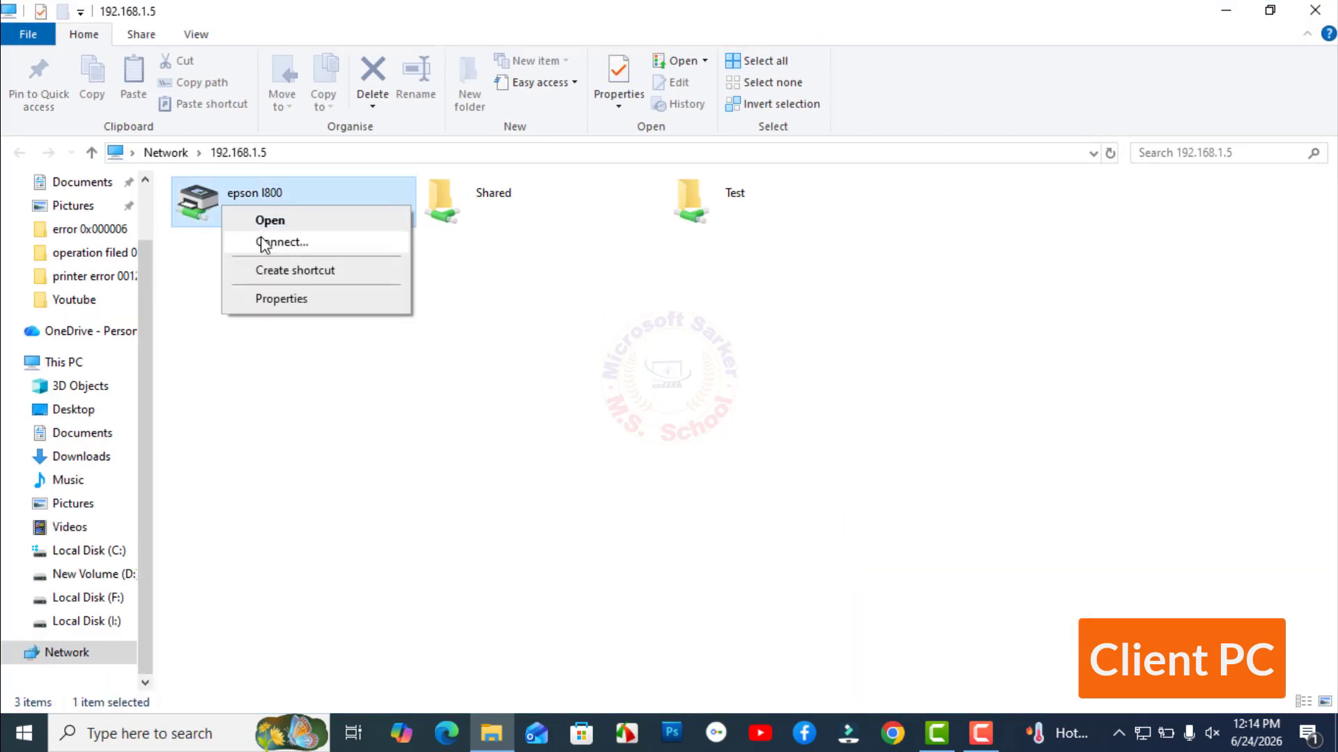
pyautogui.click(265, 242)
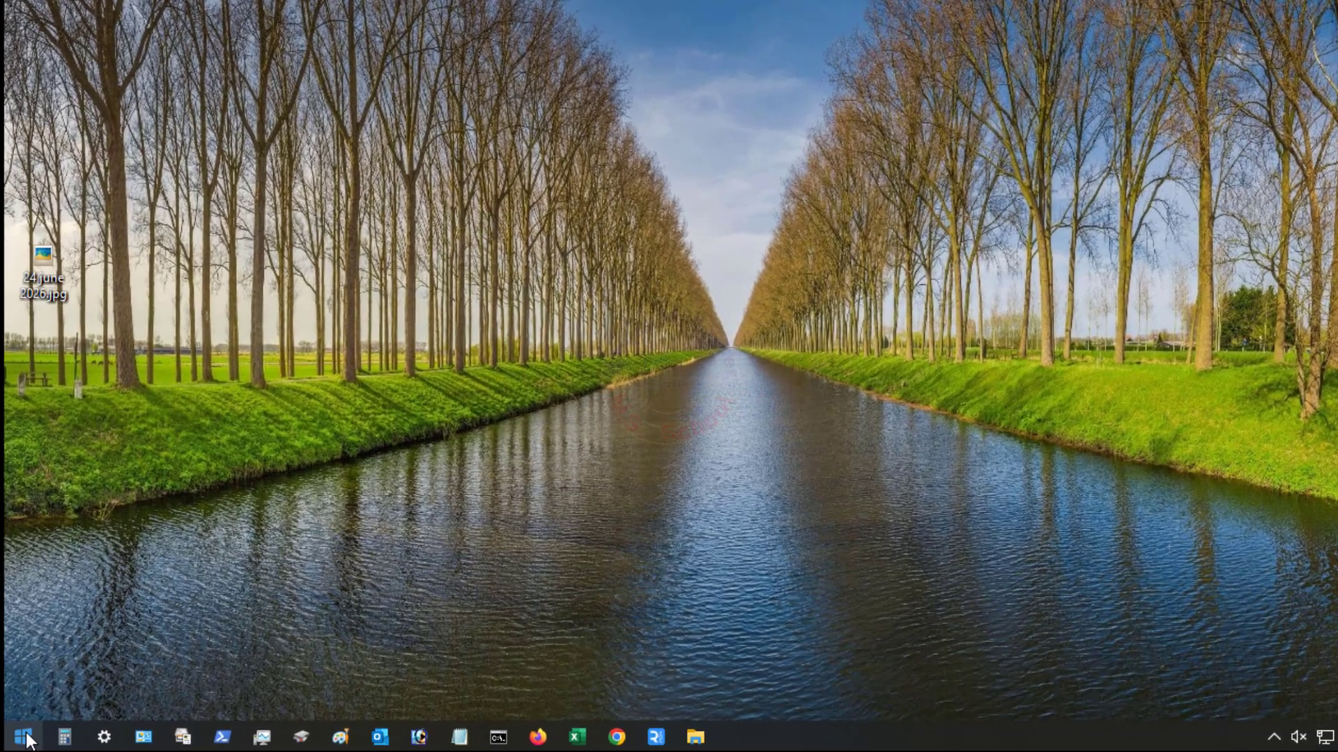
# On the server PC, open Registry Editor as administrator and allow it to make changes to the device
pyautogui.click(22, 738)
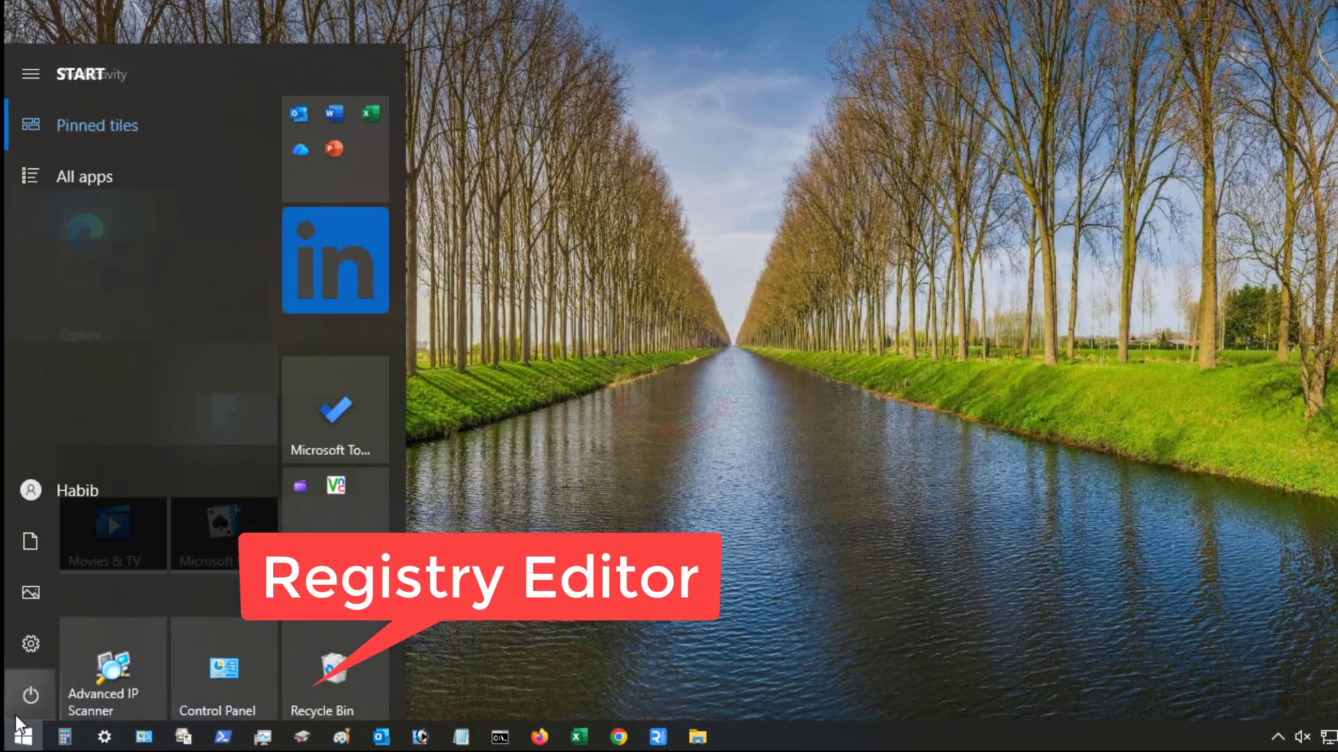
pyautogui.write('re')
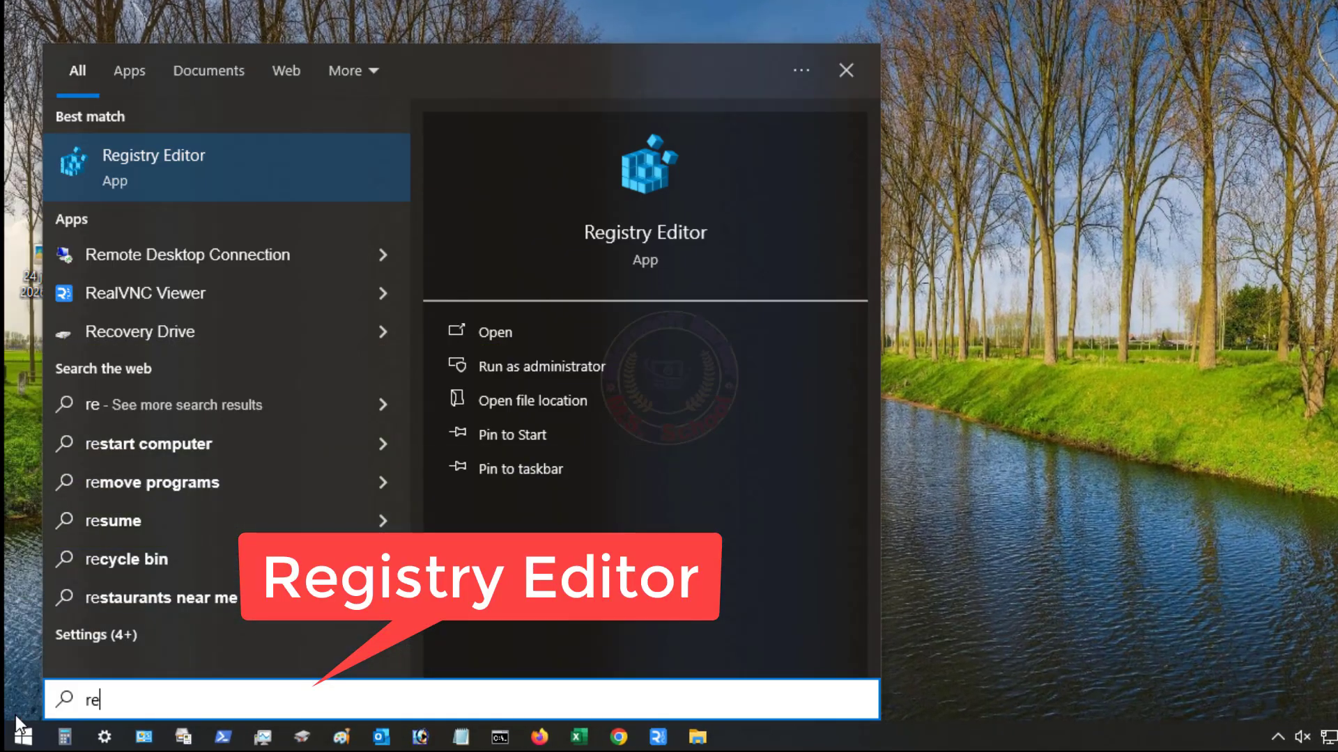
pyautogui.write('gi')
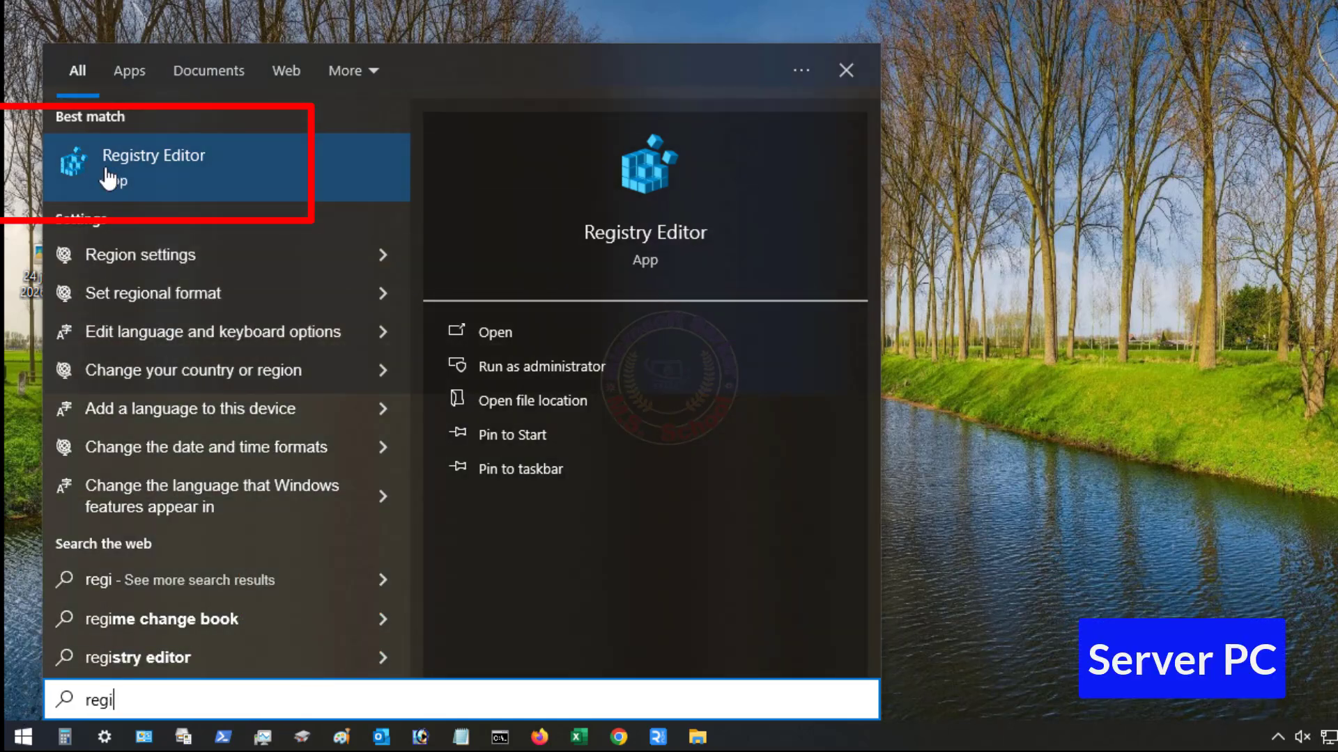
pyautogui.rightClick(105, 168)
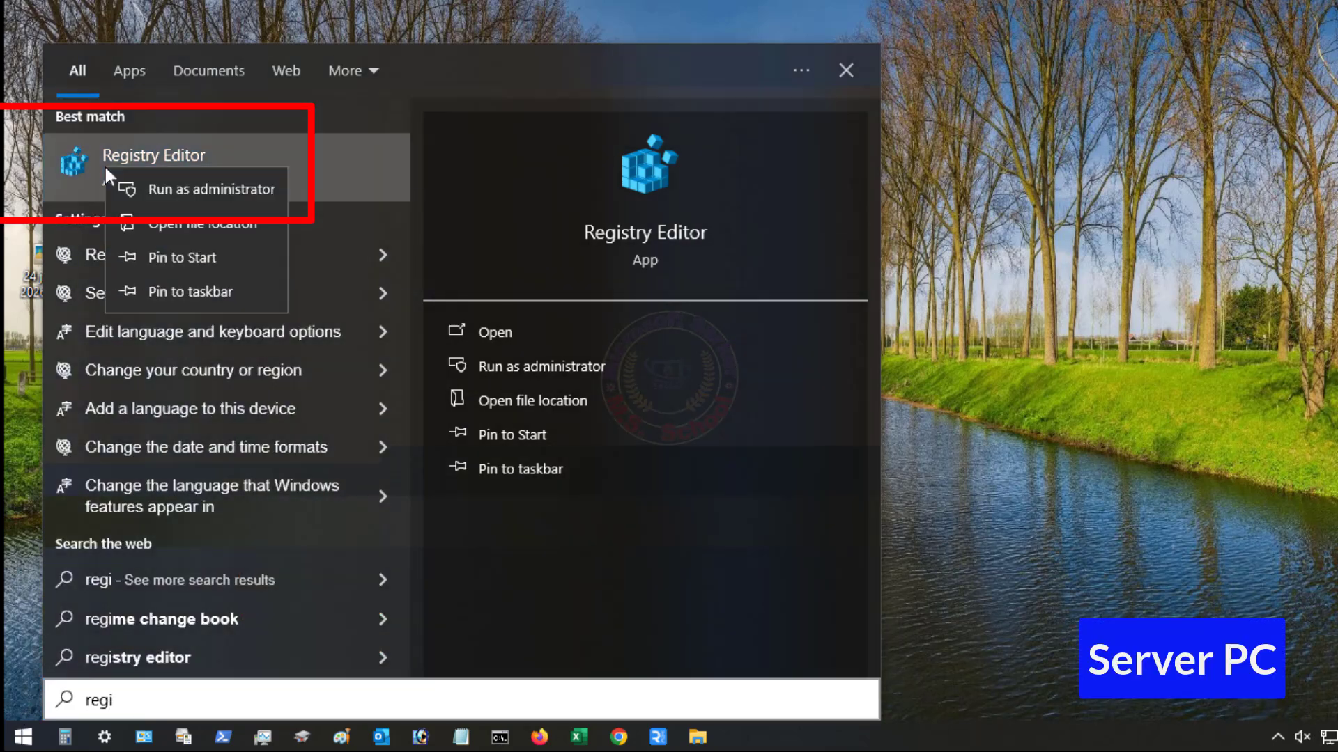
pyautogui.click(208, 194)
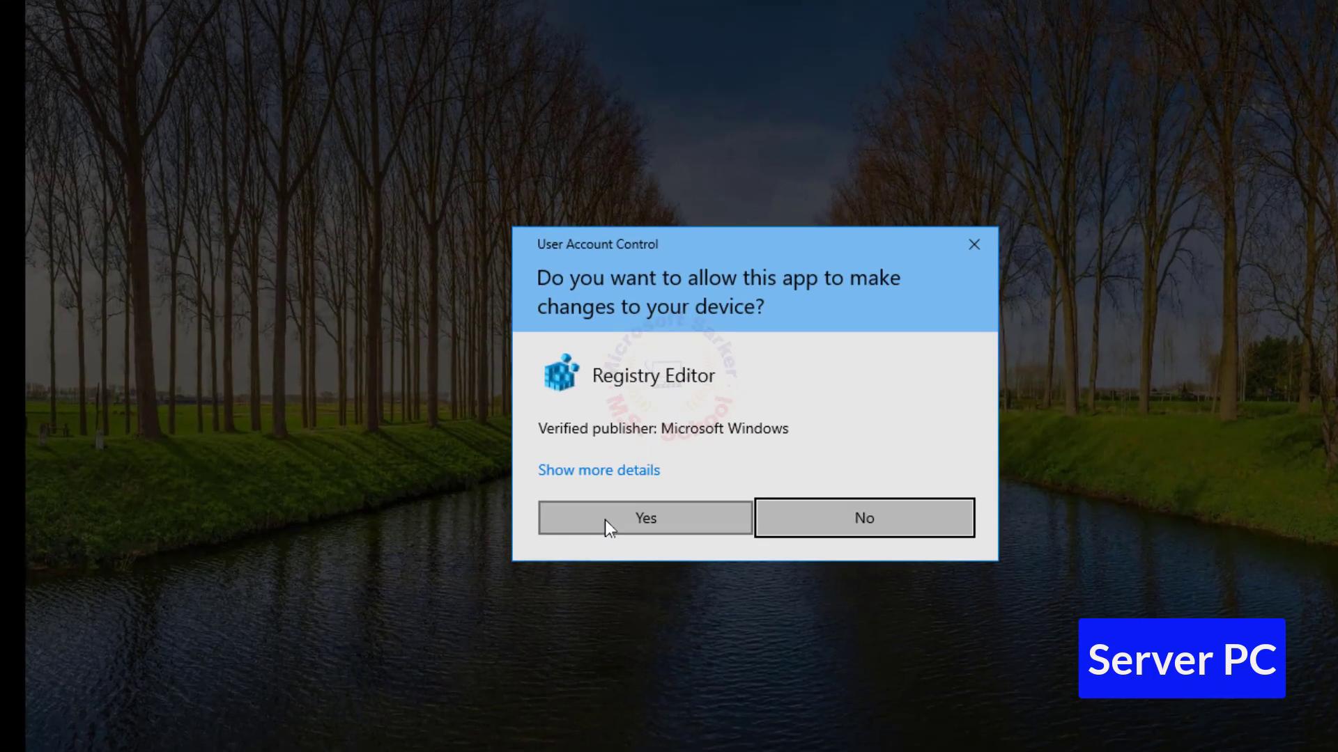
pyautogui.click(604, 520)
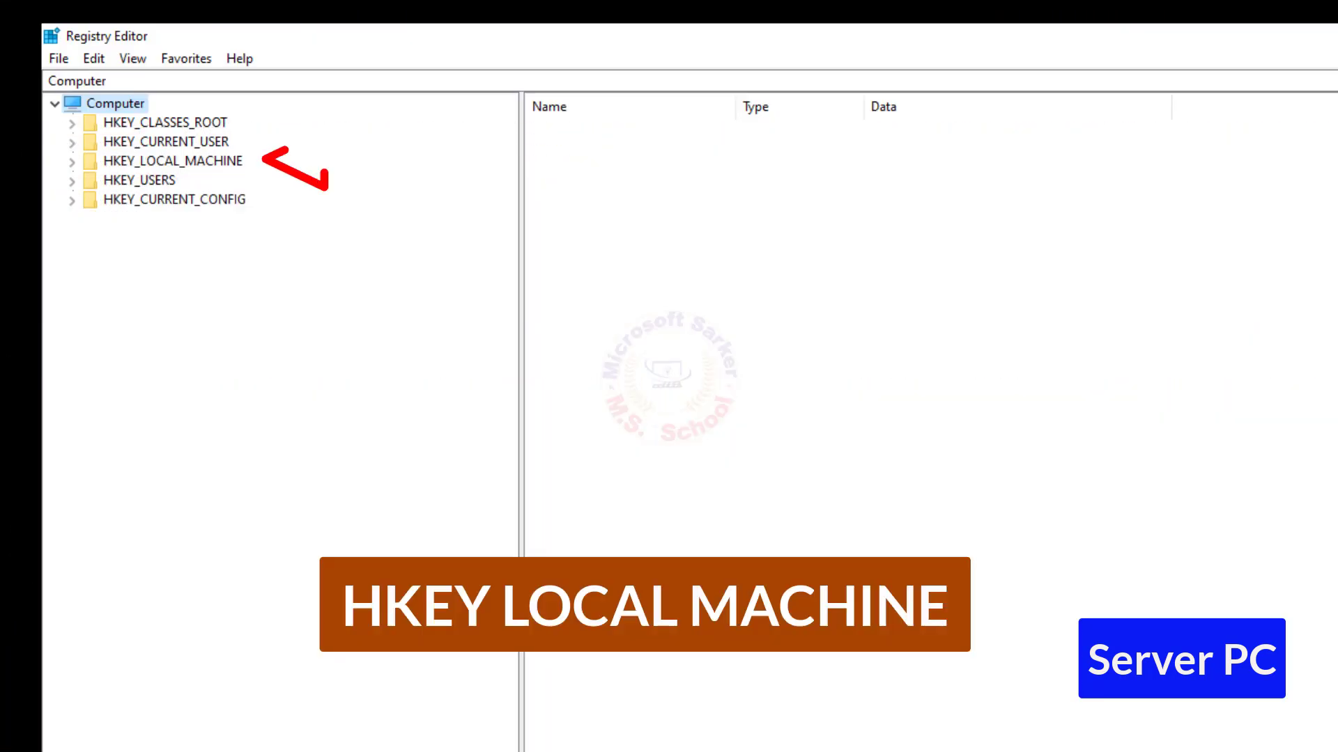
# Expand the registry tree through HKEY_LOCAL_MACHINE and SOFTWARE down to the subkeys of Microsoft
pyautogui.click(72, 161)
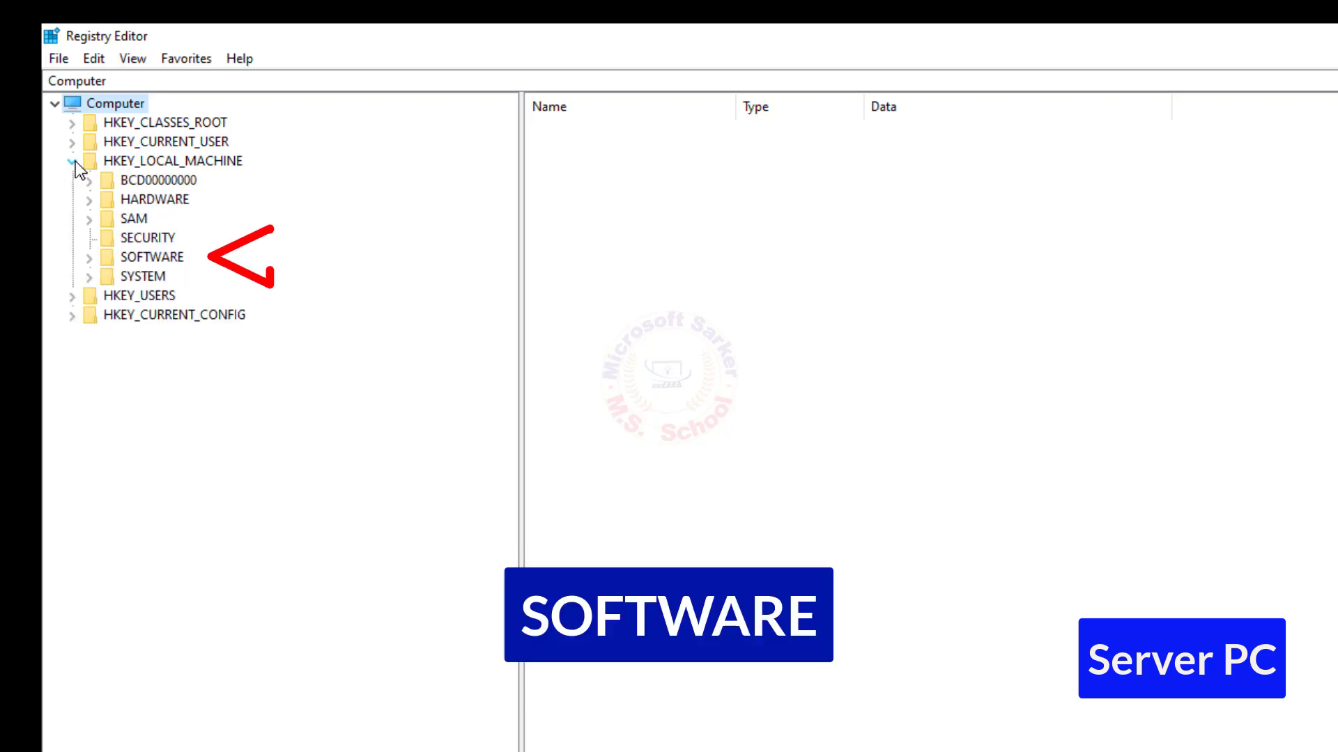
pyautogui.click(88, 259)
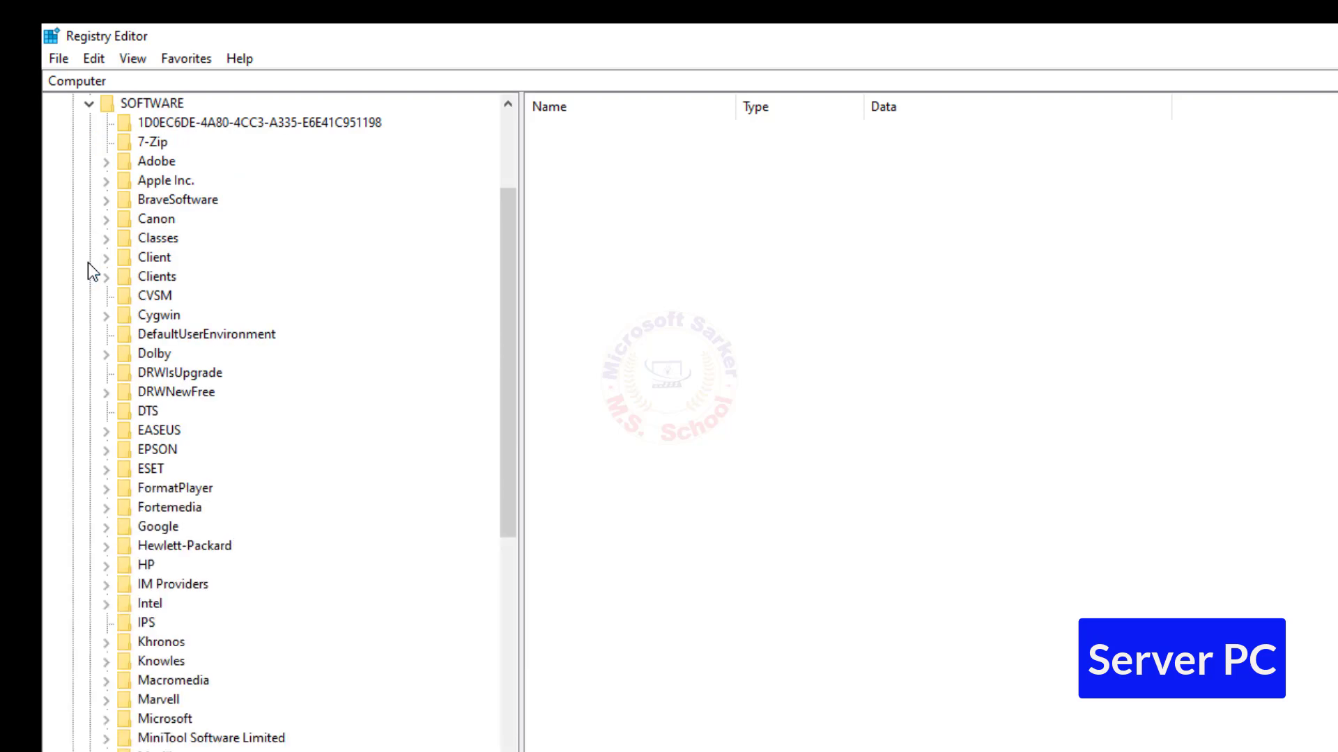
pyautogui.moveTo(513, 252); pyautogui.dragTo(520, 340)
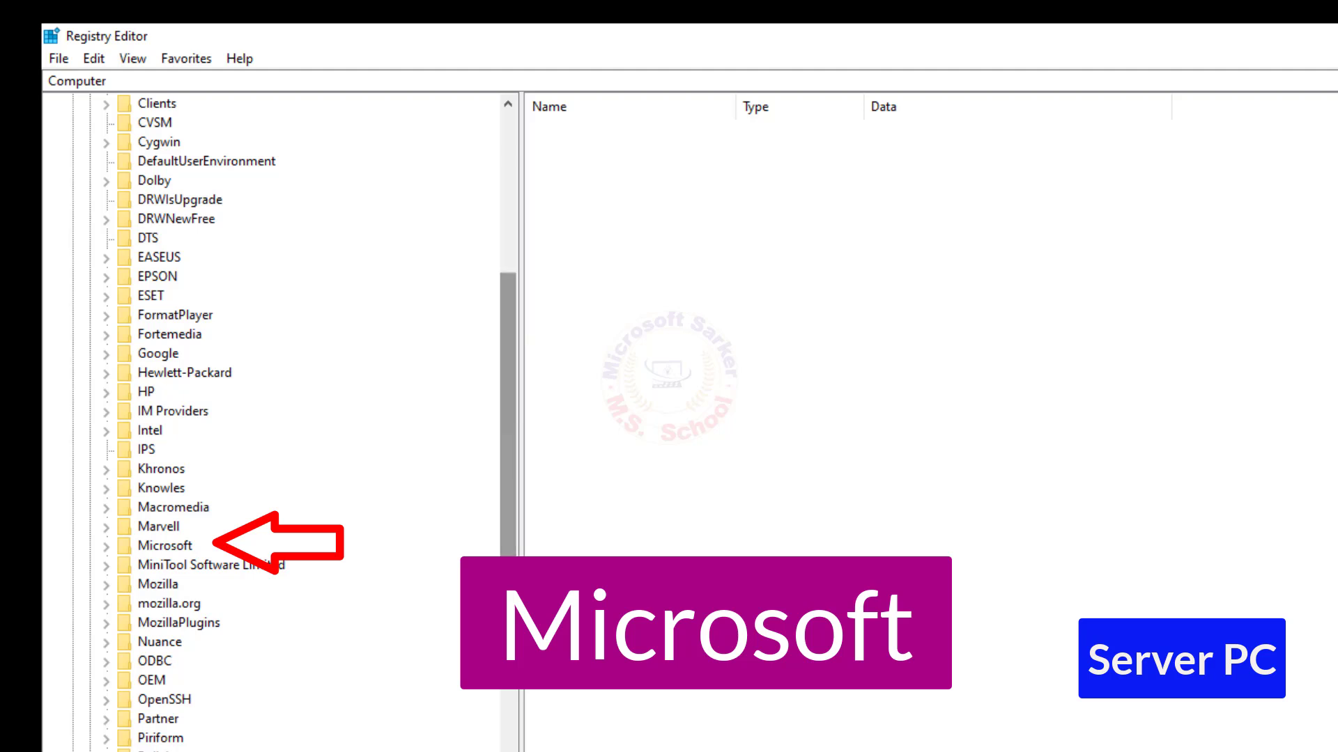
pyautogui.click(106, 546)
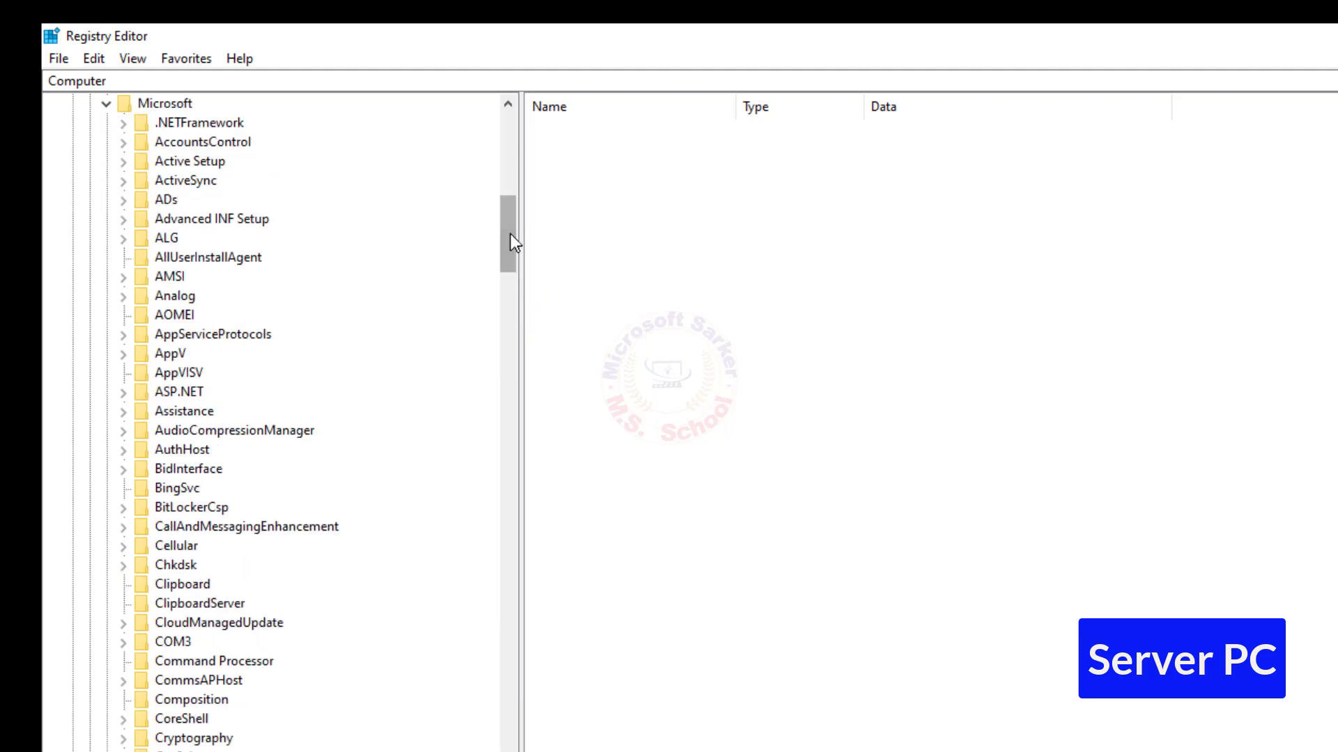
# Under the Microsoft key, expand Windows NT, CurrentVersion, Print and Providers
pyautogui.moveTo(510, 235)
pyautogui.mouseDown()
pyautogui.moveTo(514, 647)
pyautogui.moveTo(508, 633)
pyautogui.mouseUp()
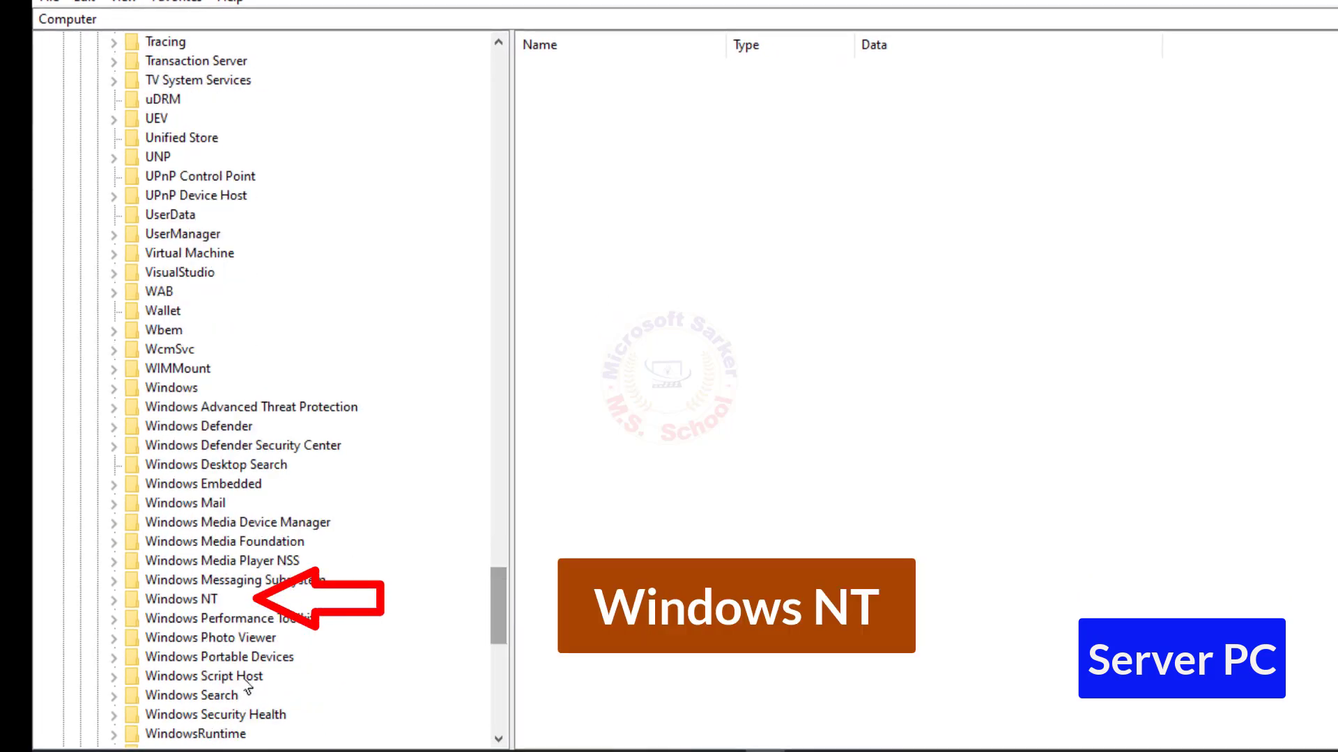
pyautogui.click(113, 600)
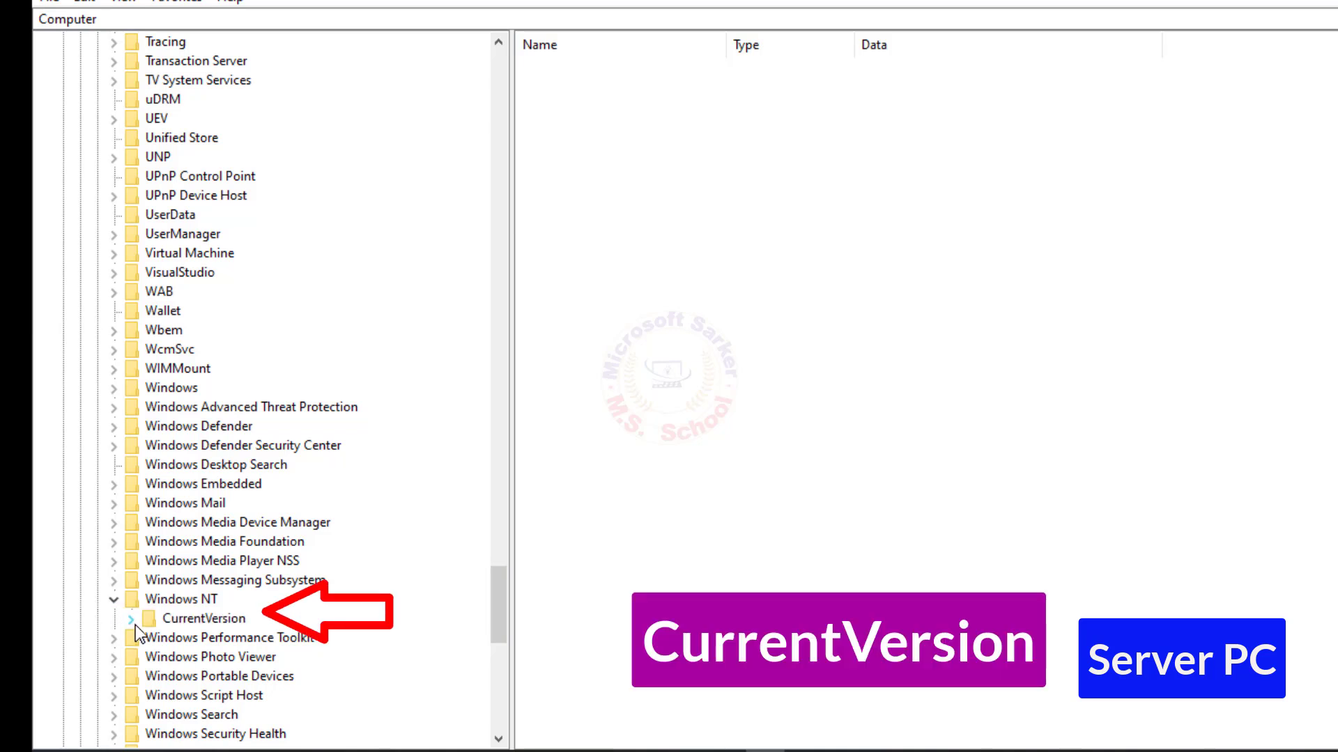
pyautogui.click(135, 625)
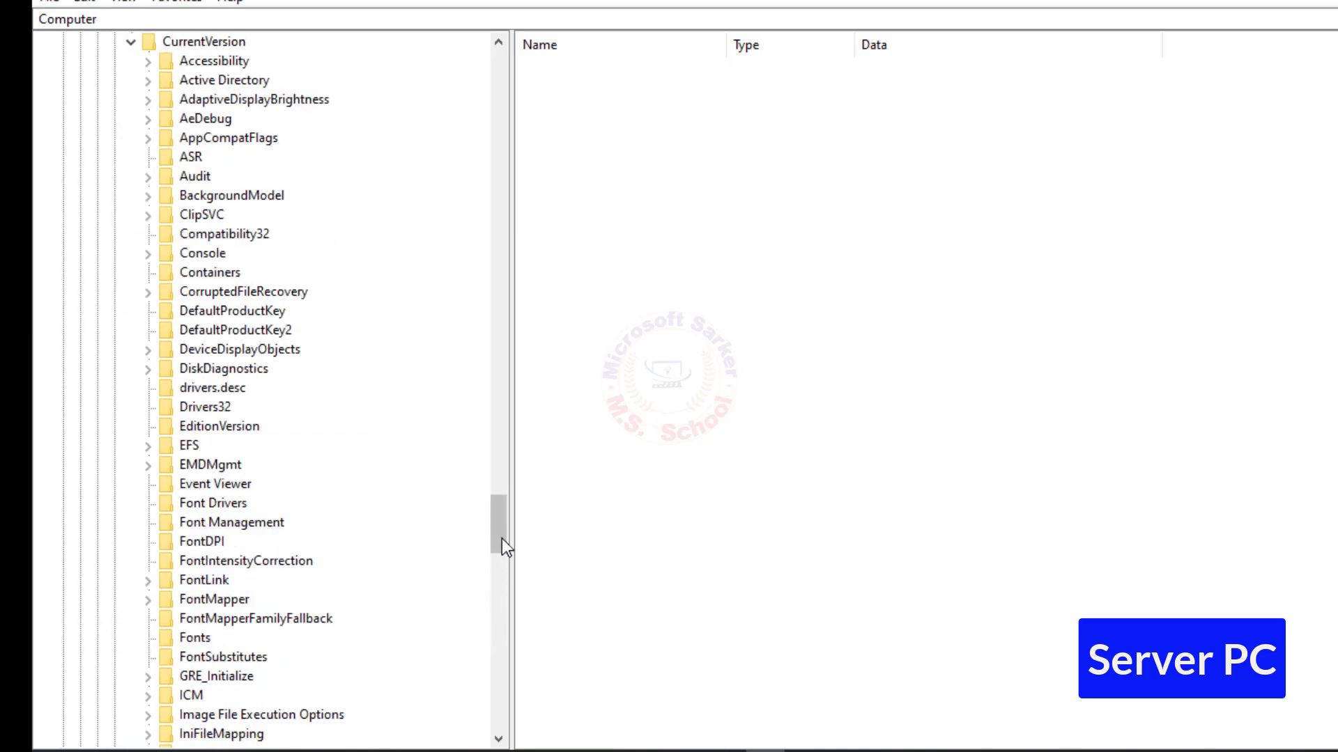
pyautogui.moveTo(501, 539); pyautogui.dragTo(501, 594)
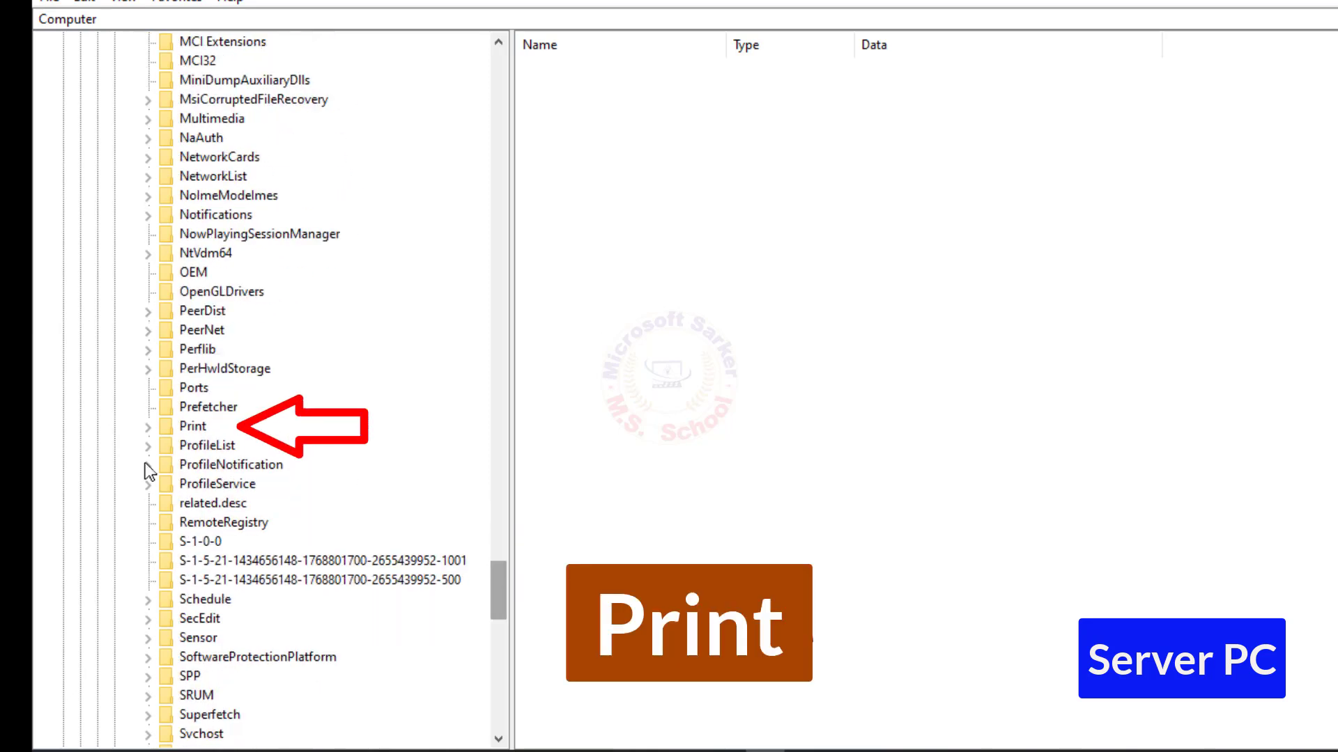
pyautogui.click(148, 429)
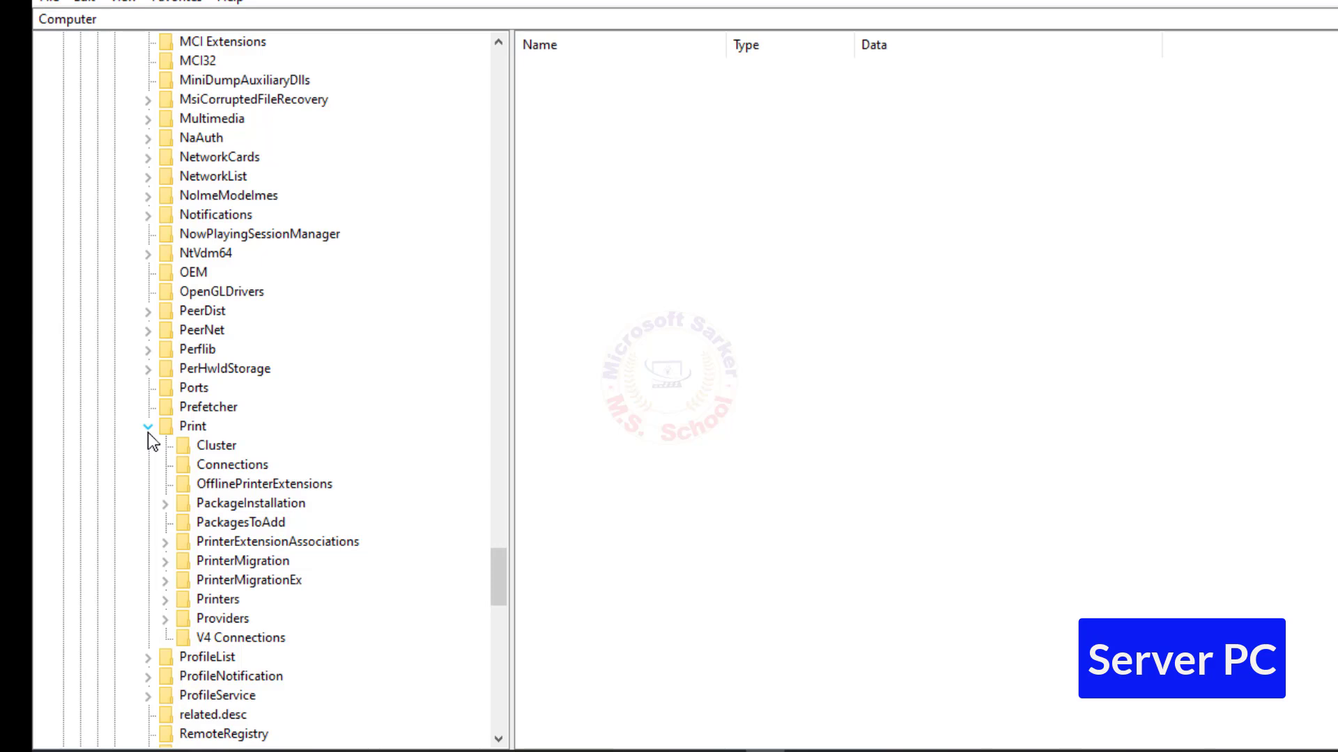
pyautogui.click(166, 619)
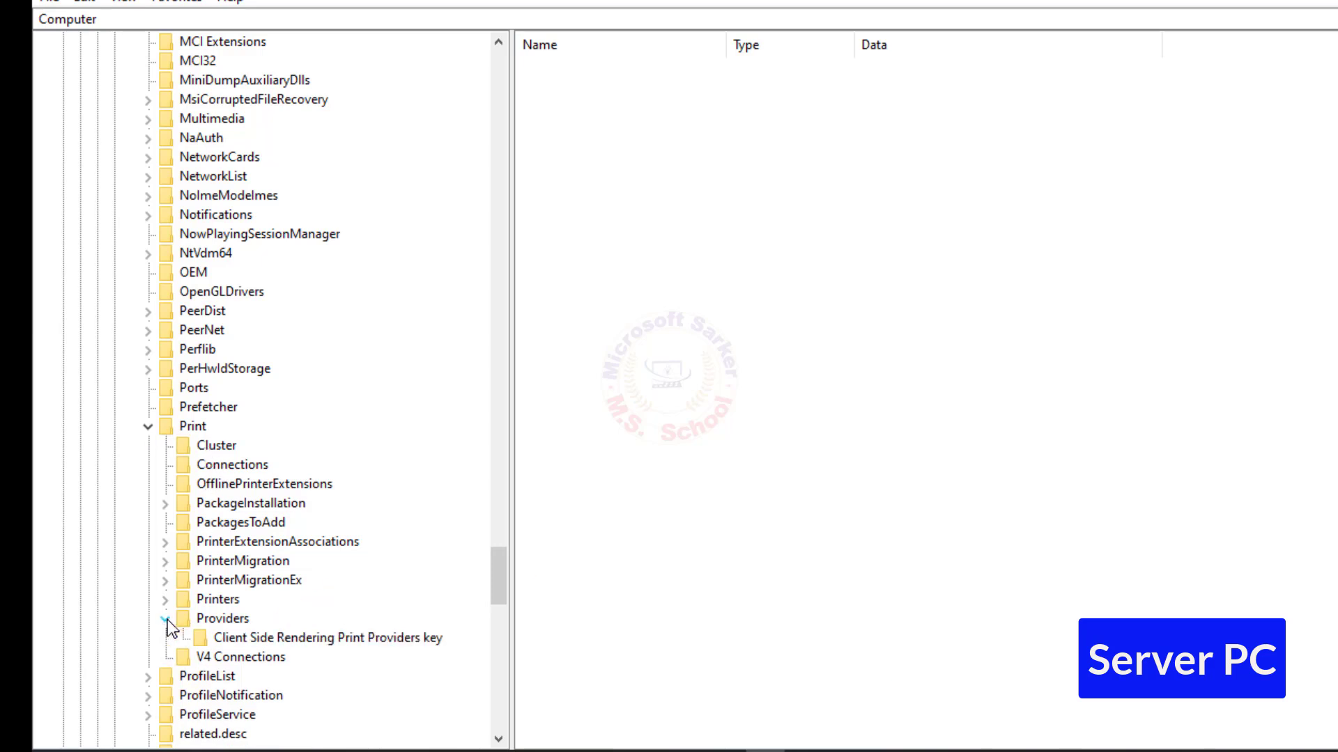
# Delete the "Client Side Rendering Print Providers key" under Providers, confirm the deletion and close Registry Editor
pyautogui.click(257, 643)
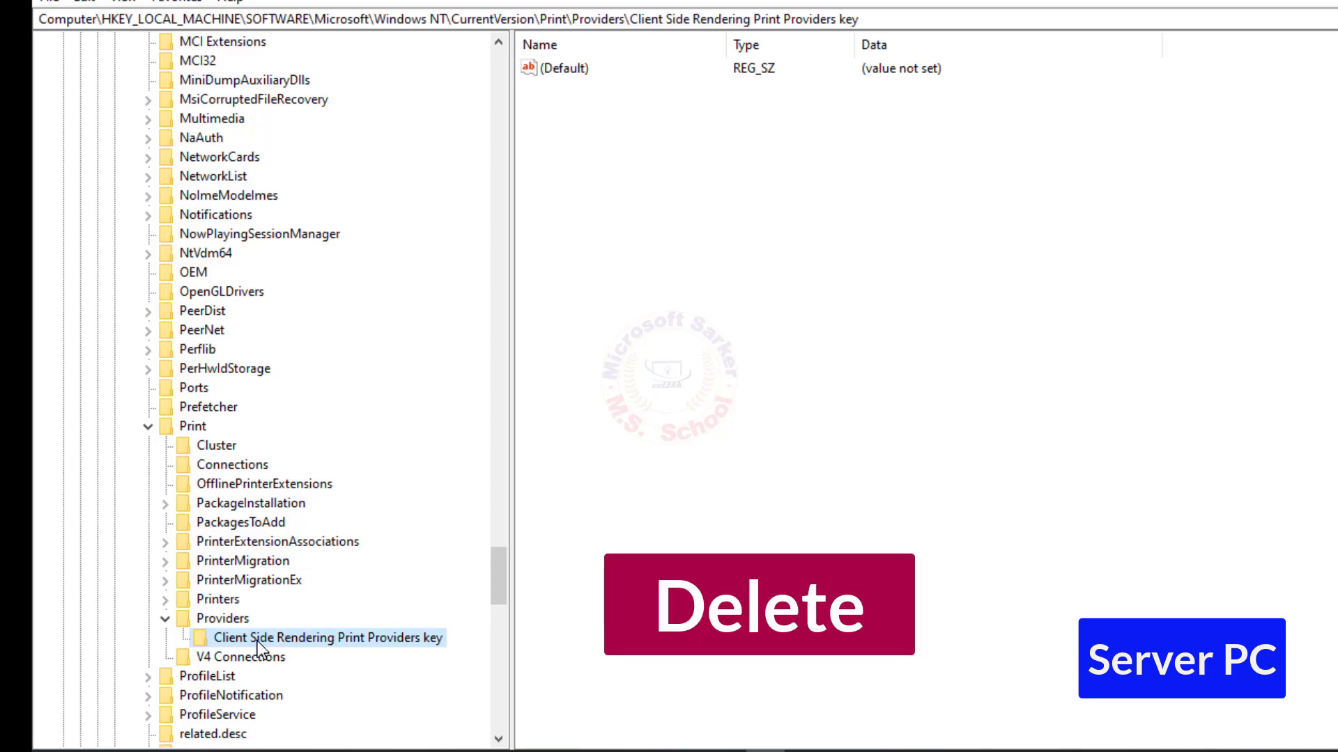
pyautogui.rightClick(257, 642)
pyautogui.click(315, 517)
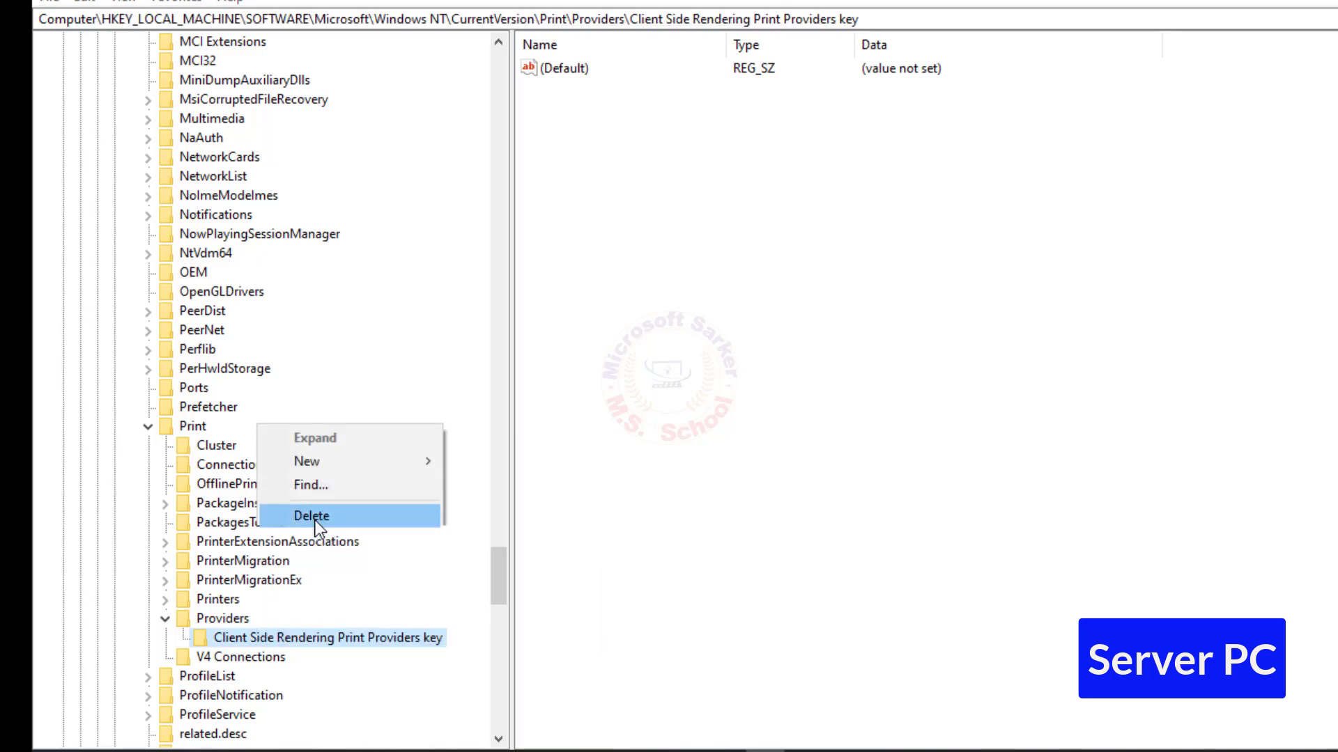
pyautogui.click(866, 365)
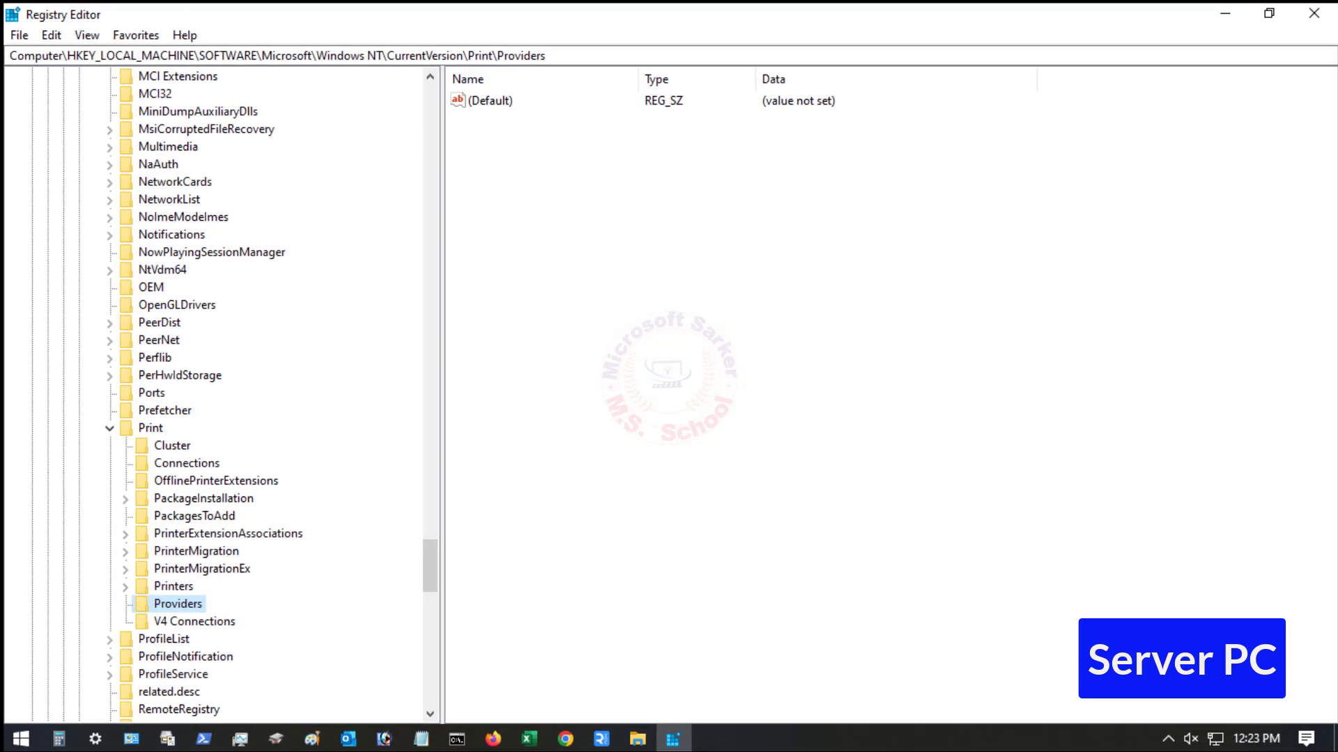
pyautogui.click(1319, 20)
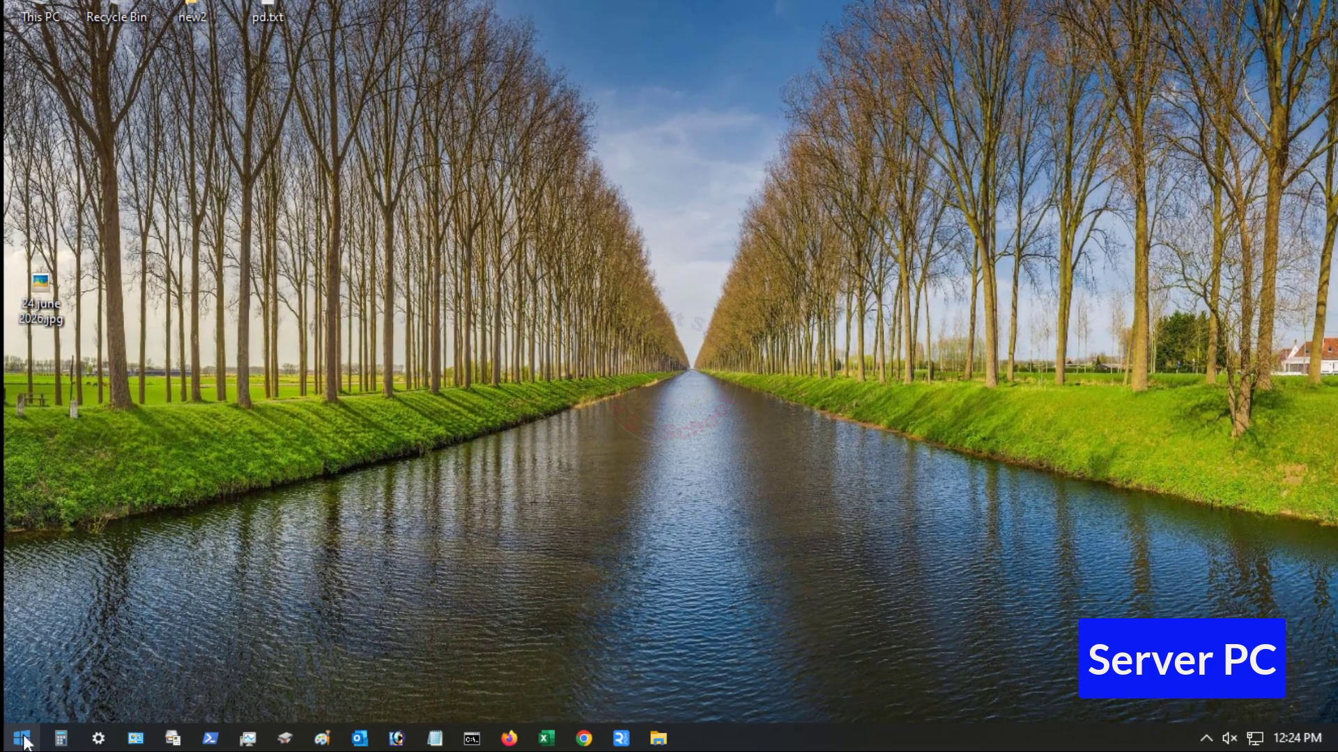
# Search Windows for "device ma" and open Device Manager
pyautogui.click(7, 743)
pyautogui.write('dev')
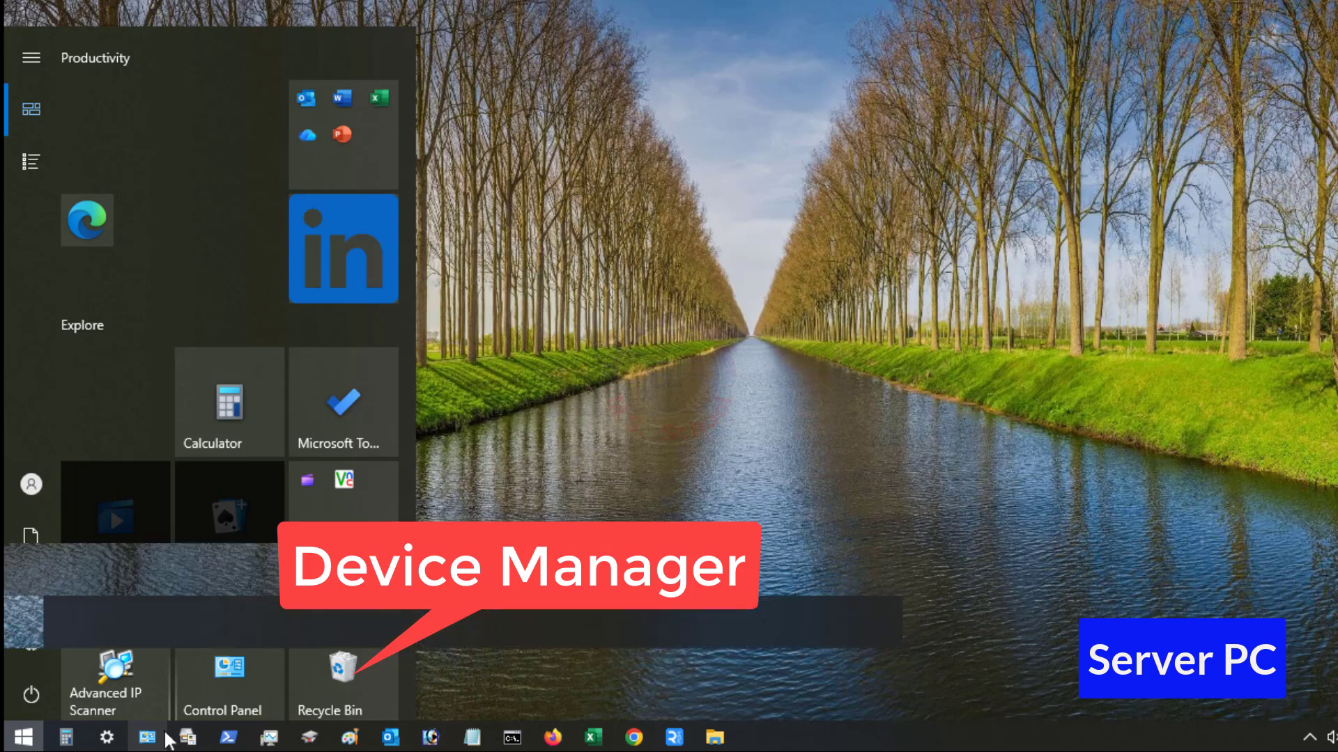
pyautogui.write('ice')
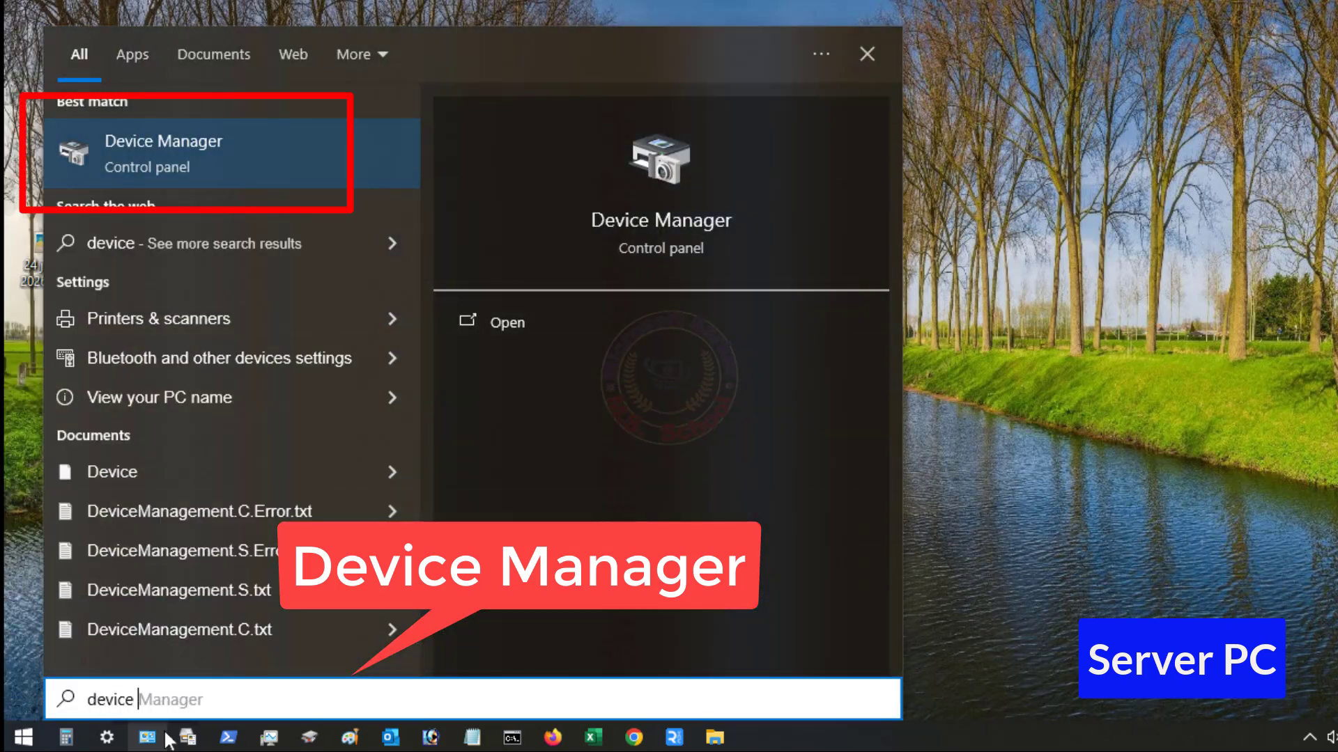
pyautogui.write(' ma')
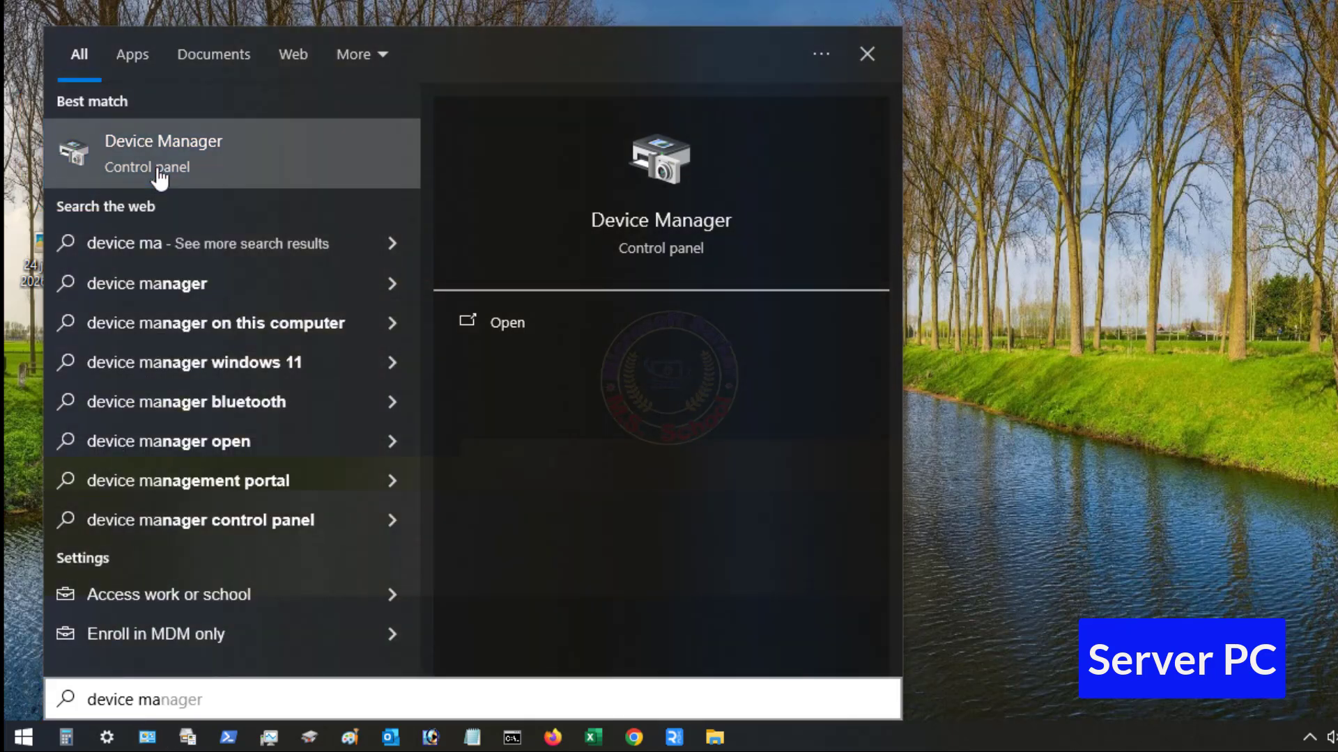
pyautogui.click(159, 174)
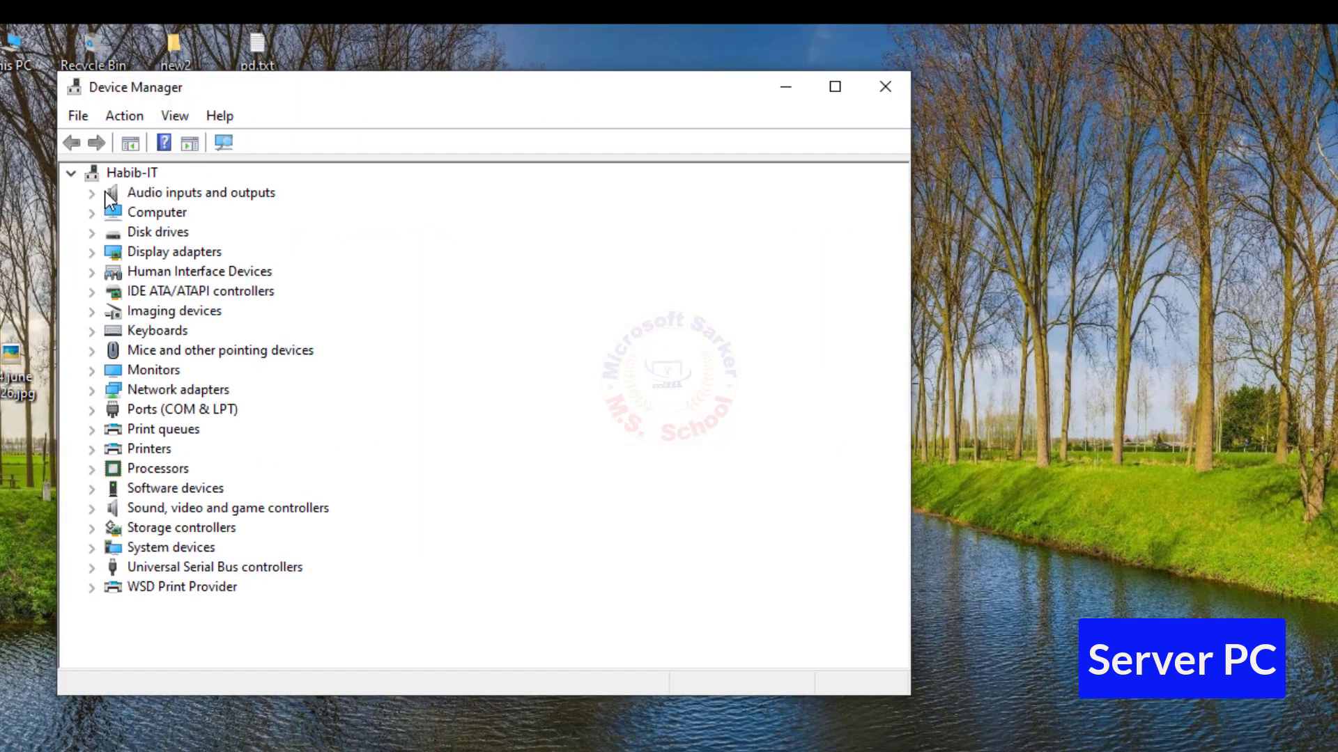
# Update the driver of the EPSON L800 Series print queue with the automatic driver search, then close Device Manager
pyautogui.click(91, 431)
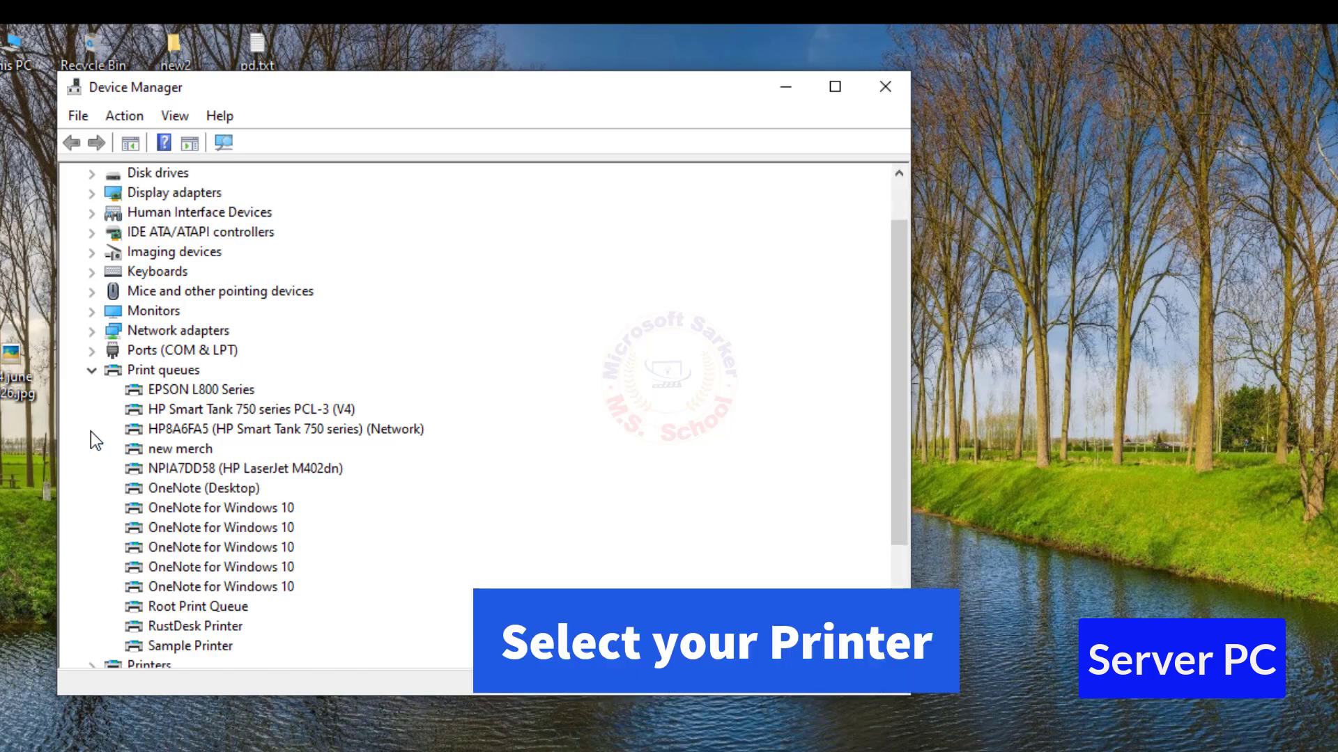
pyautogui.click(215, 391)
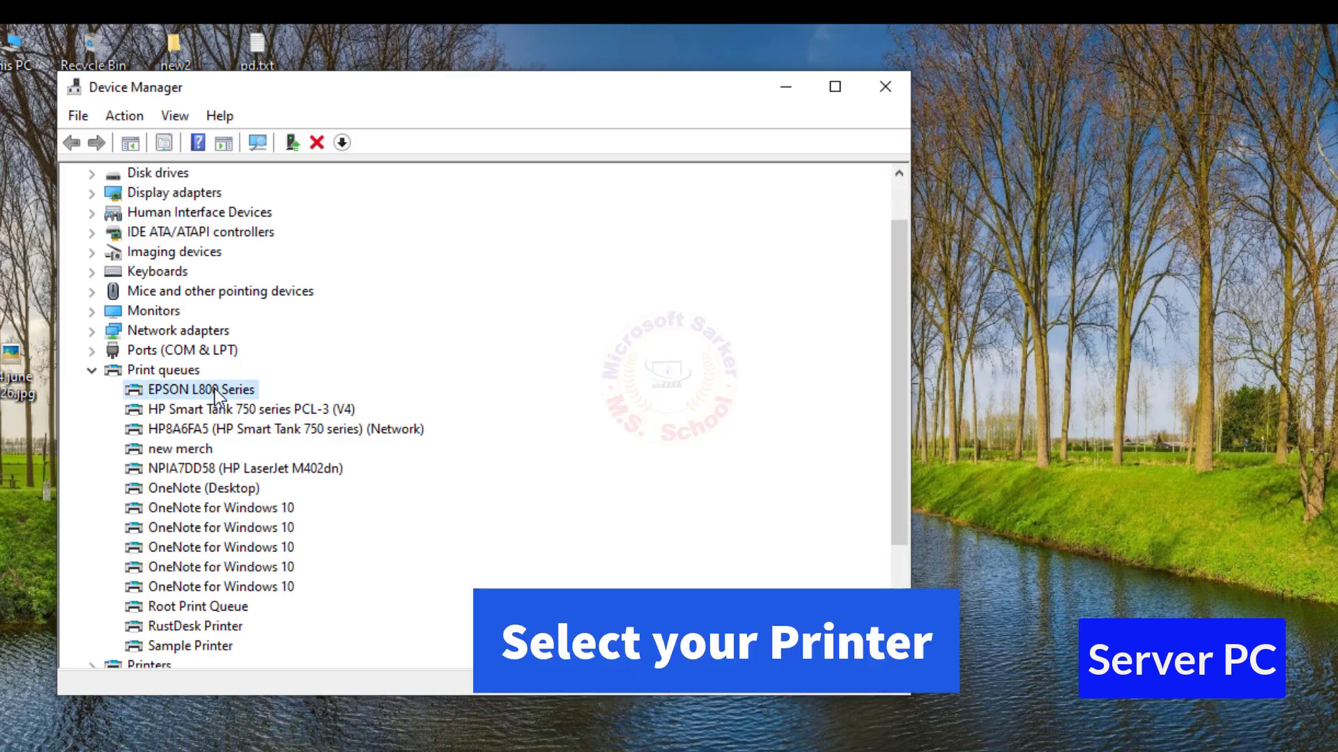
pyautogui.rightClick(215, 392)
pyautogui.click(261, 399)
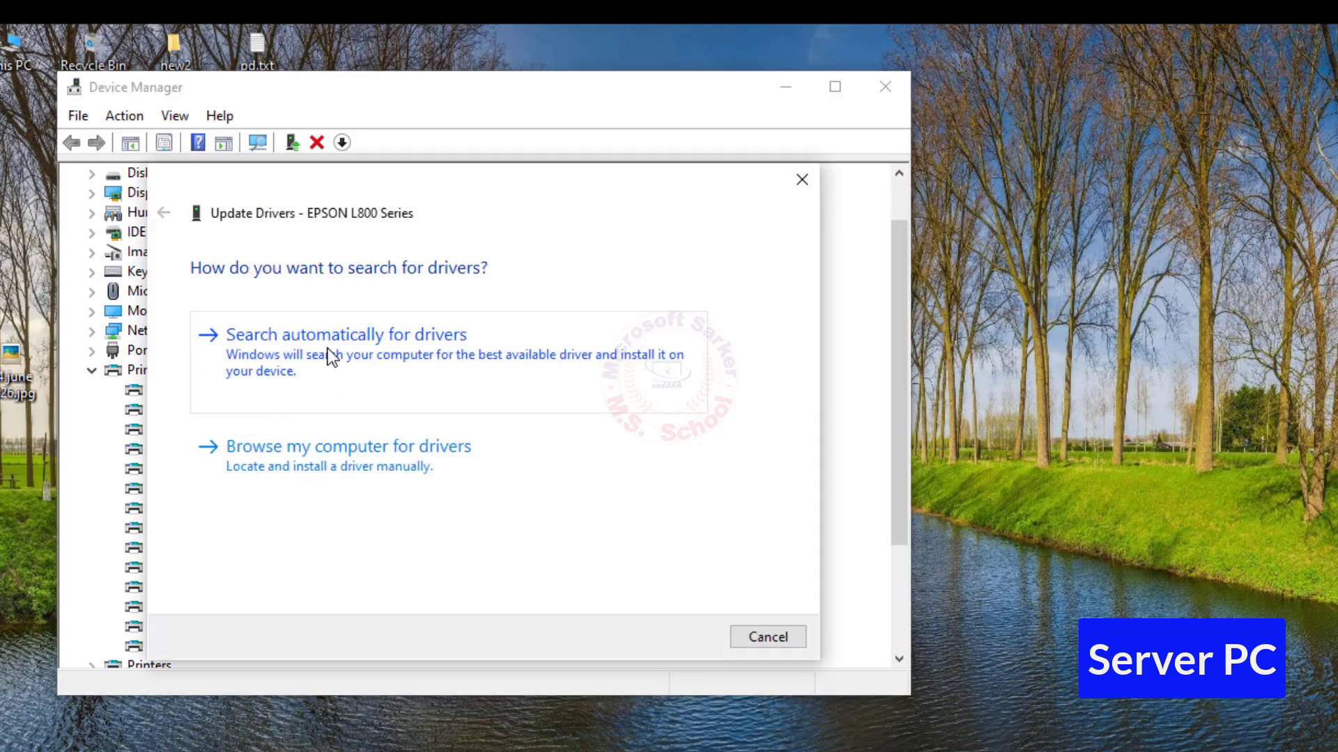
pyautogui.click(359, 351)
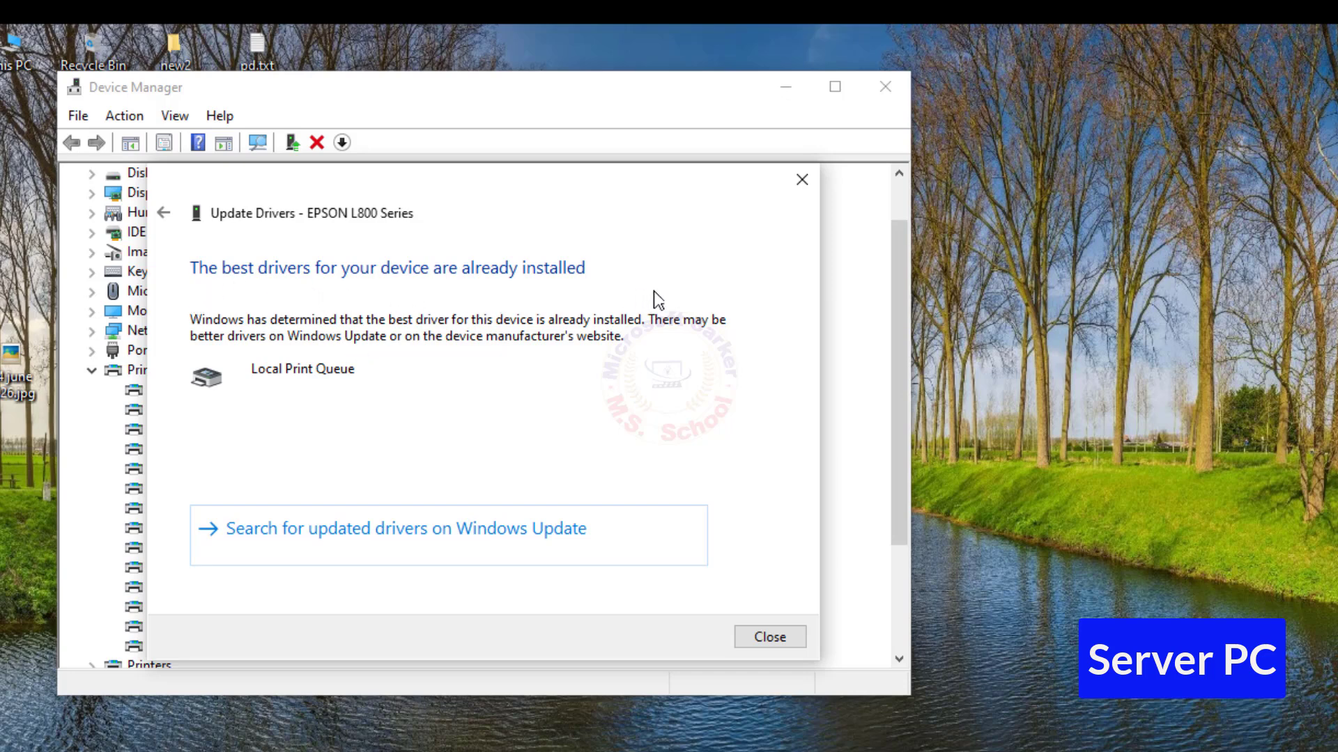
pyautogui.click(775, 640)
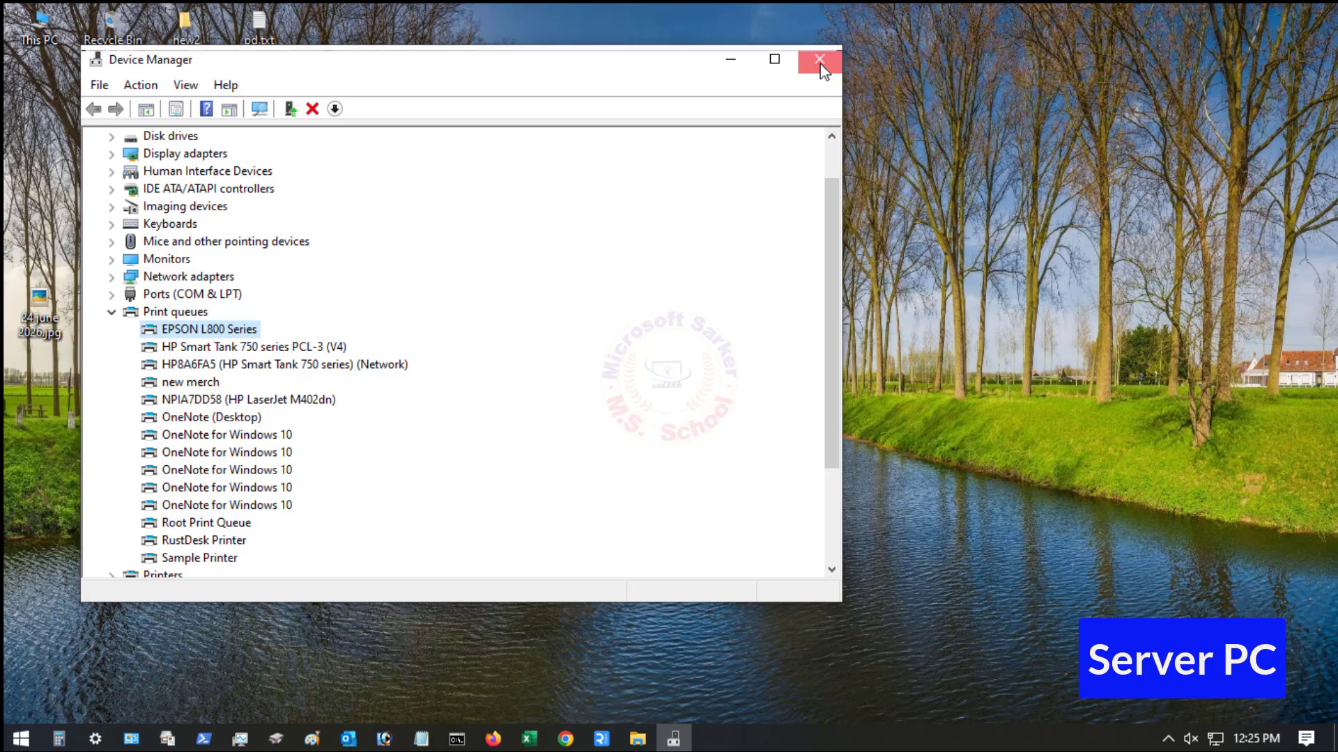
pyautogui.click(820, 61)
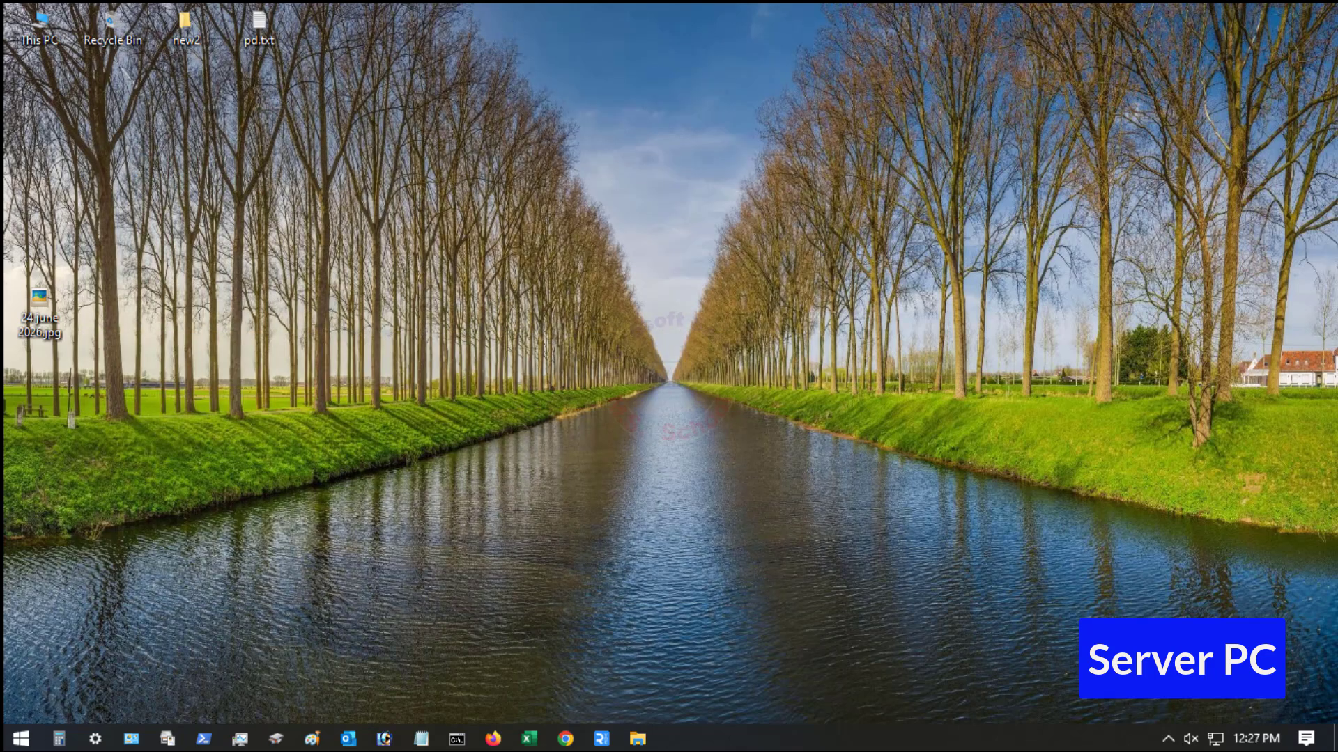
# Open the Run dialog from a Windows search for "run" and open the folder C:\windows\system32\spool\PRINTERS
pyautogui.click(20, 740)
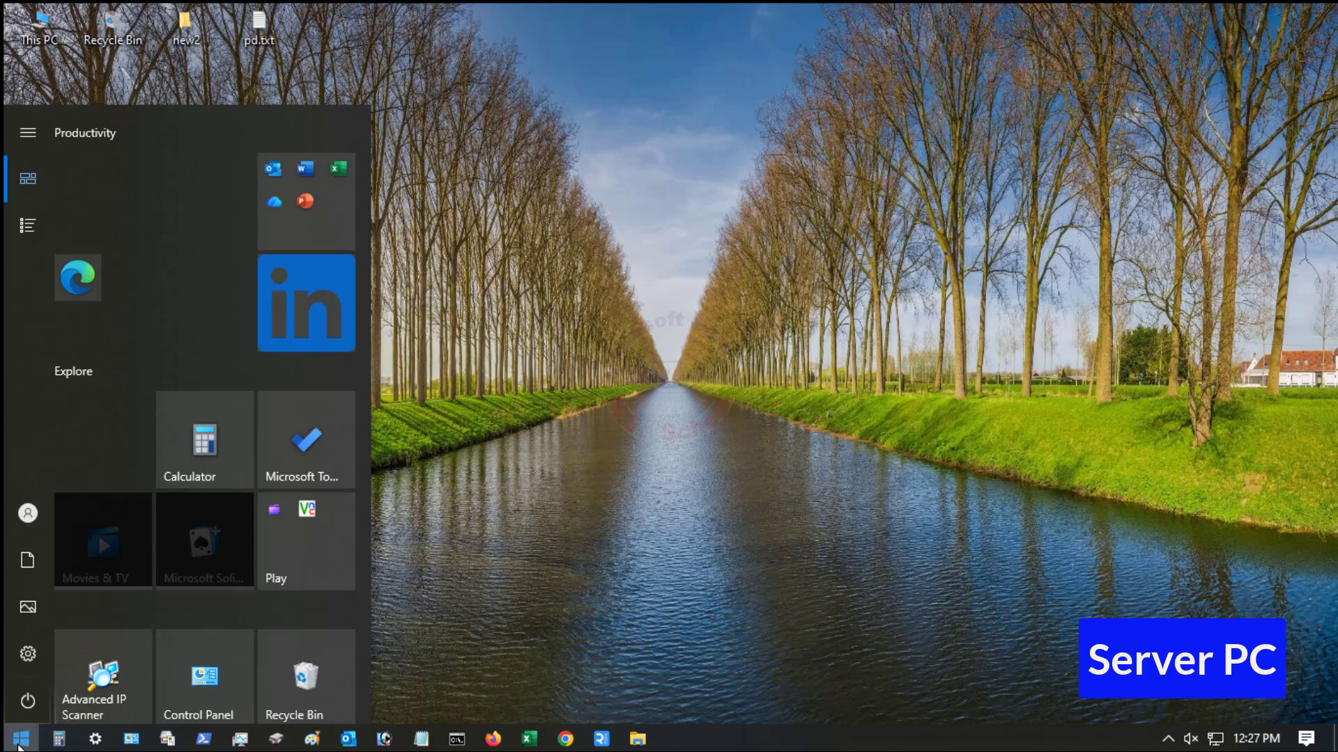
pyautogui.write('run')
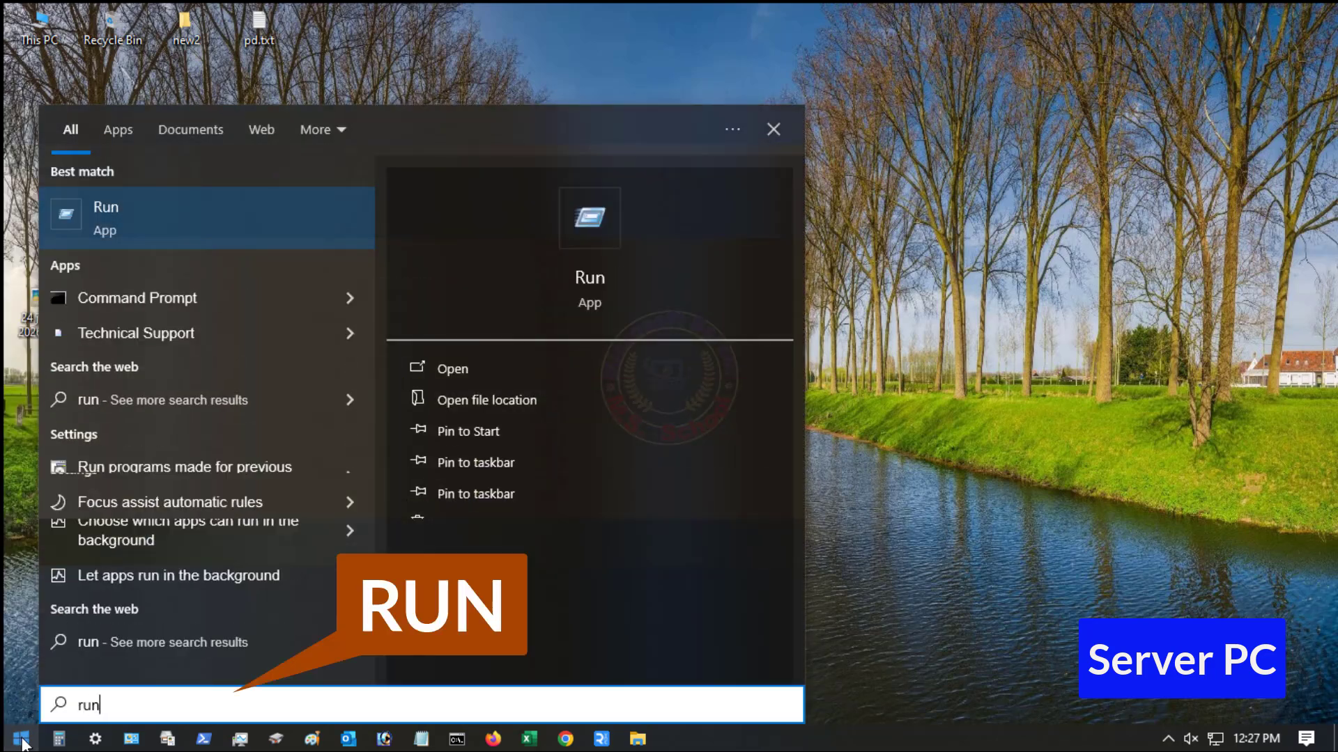
pyautogui.click(90, 219)
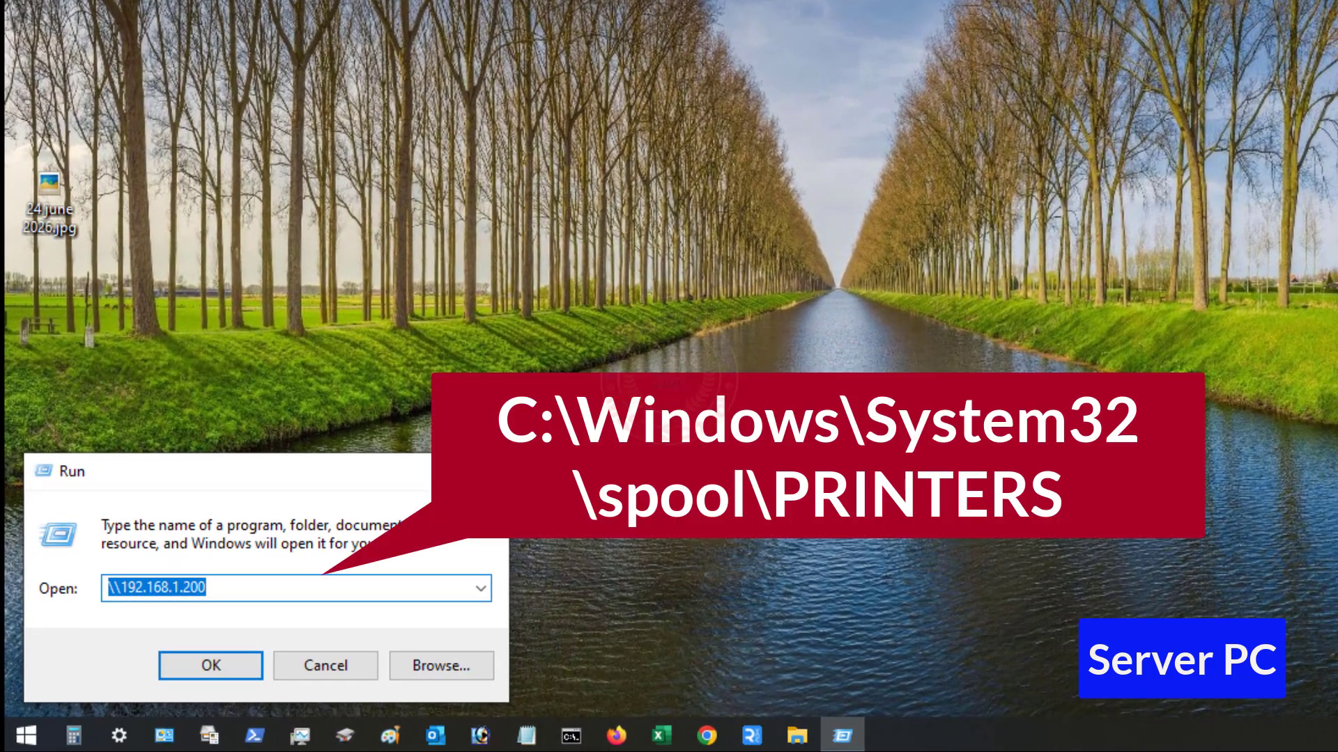
pyautogui.write('C')
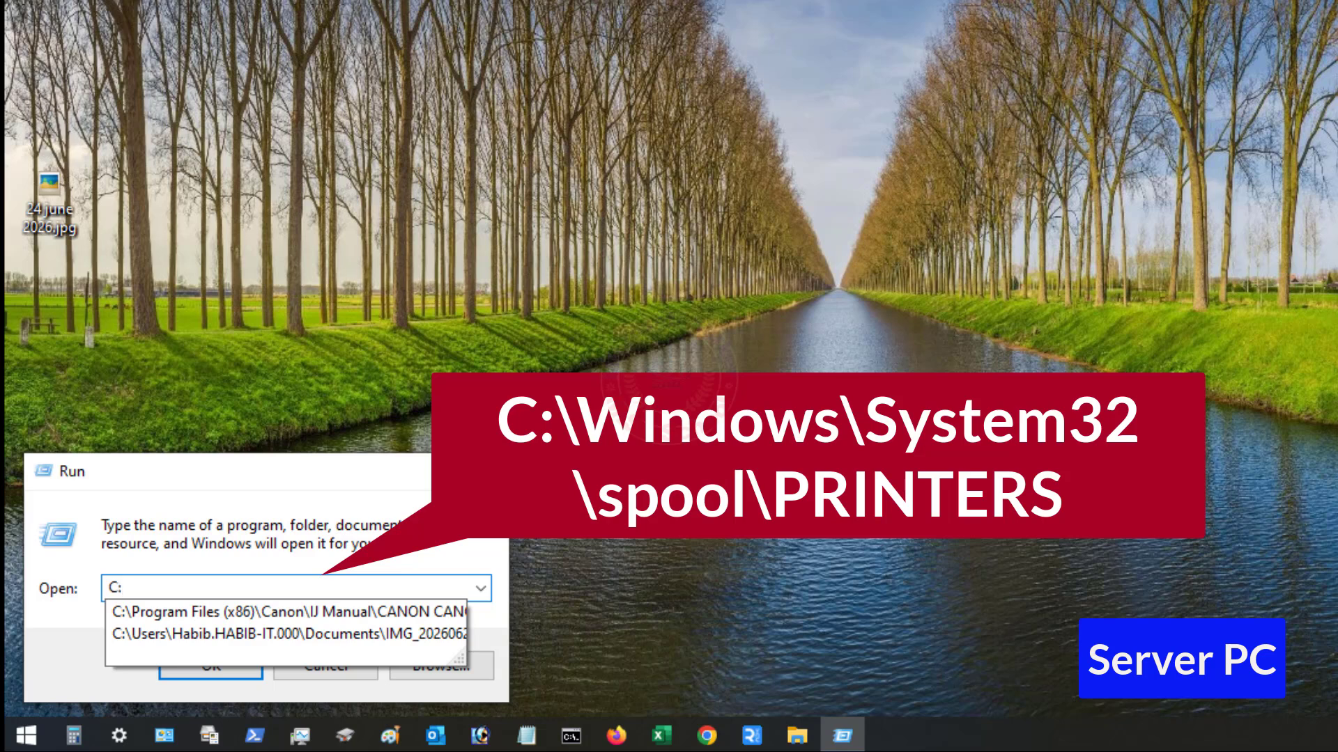
pyautogui.write(':\\win')
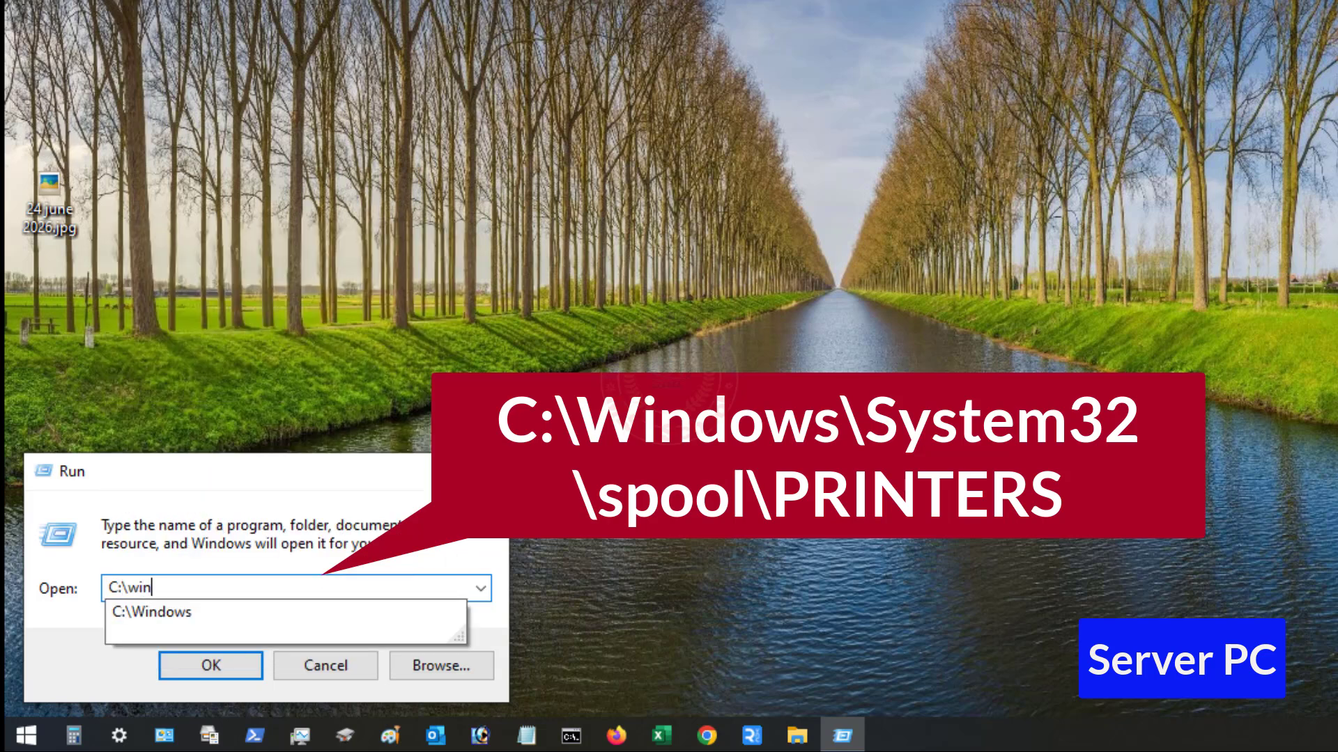
pyautogui.write('dows\\')
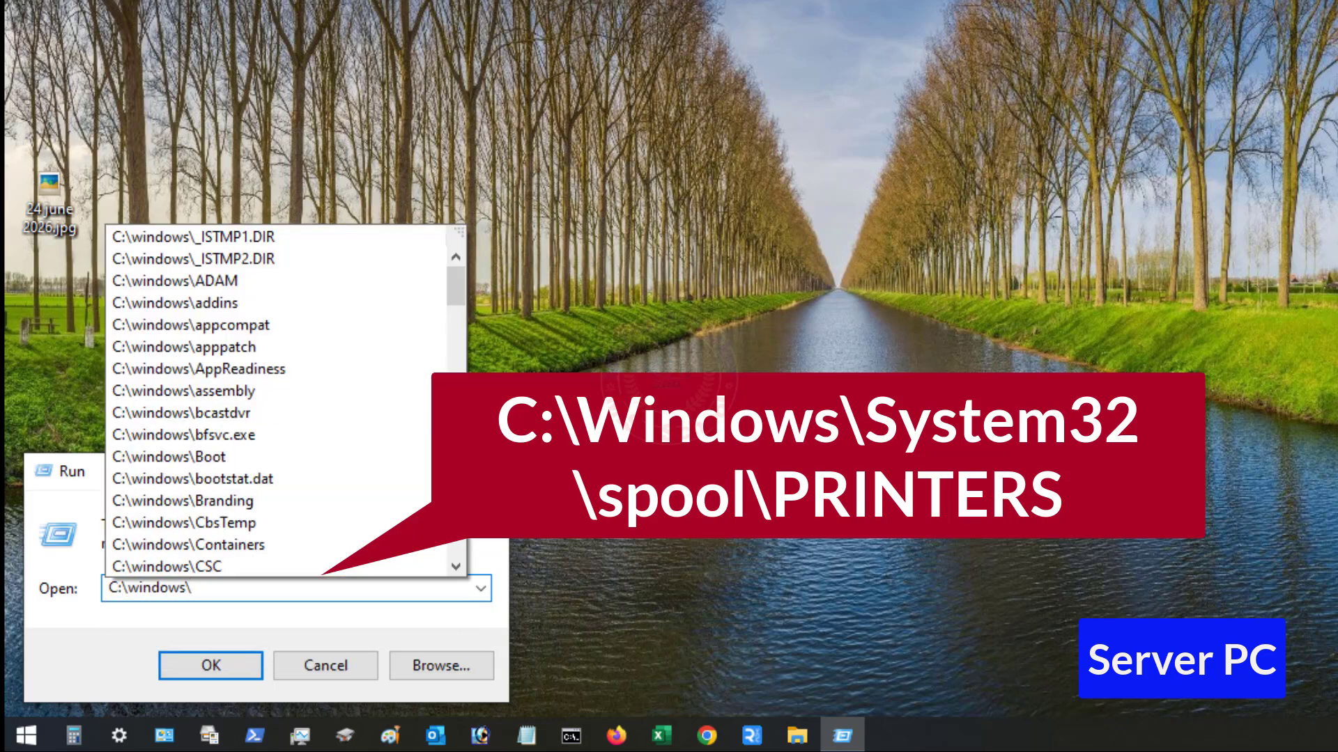
pyautogui.write('system32')
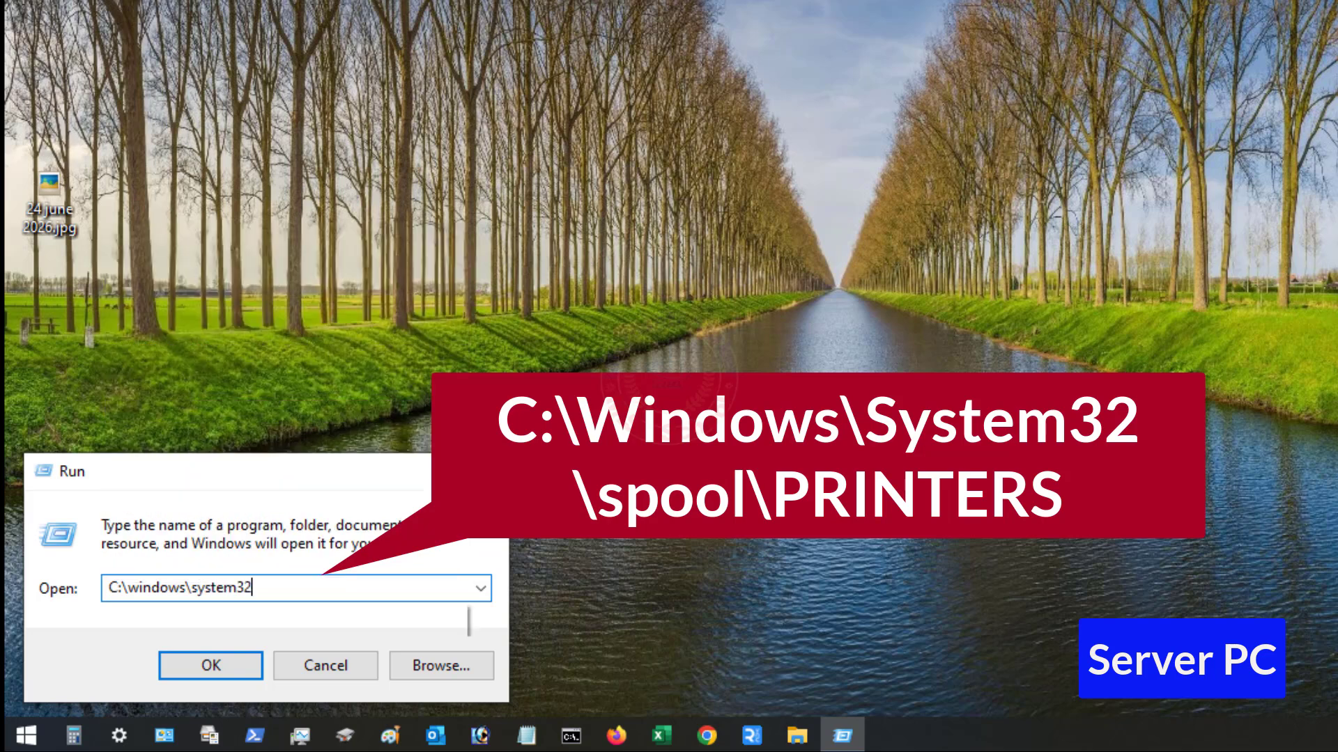
pyautogui.write('\\')
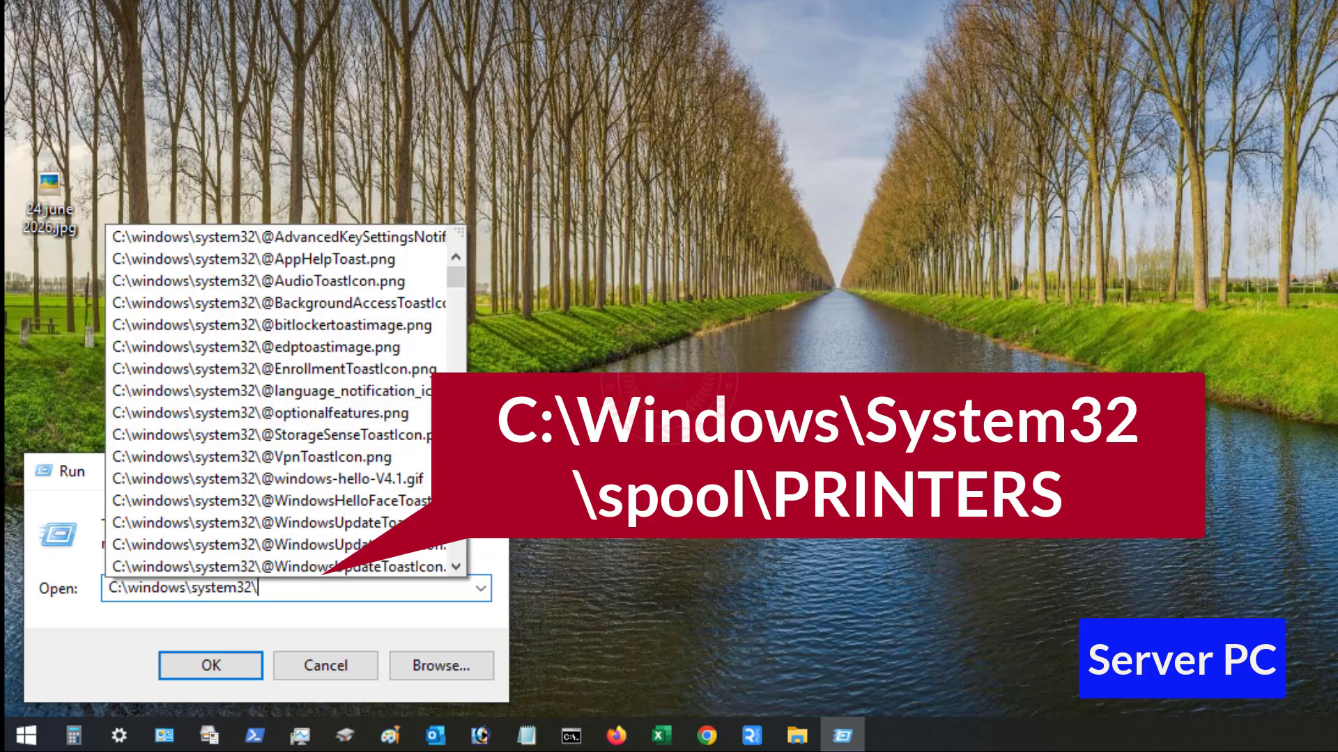
pyautogui.write('sp')
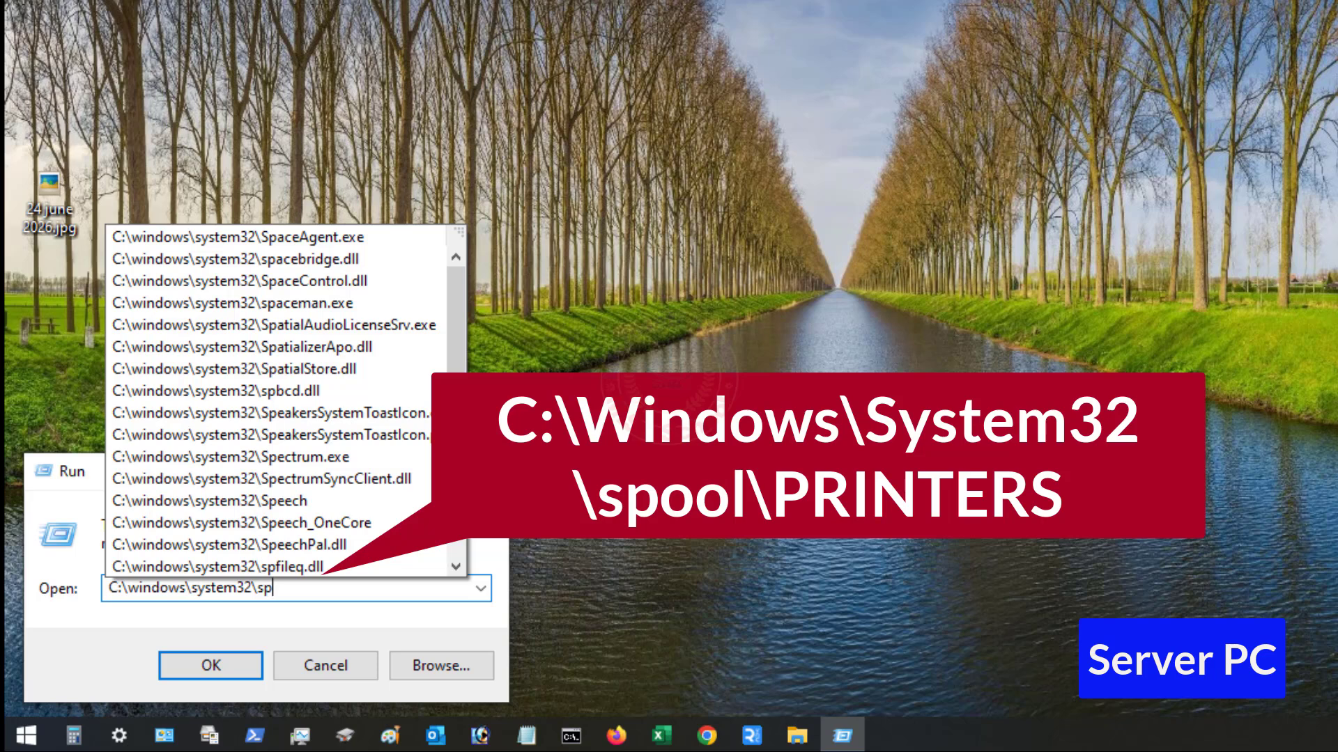
pyautogui.write('ool')
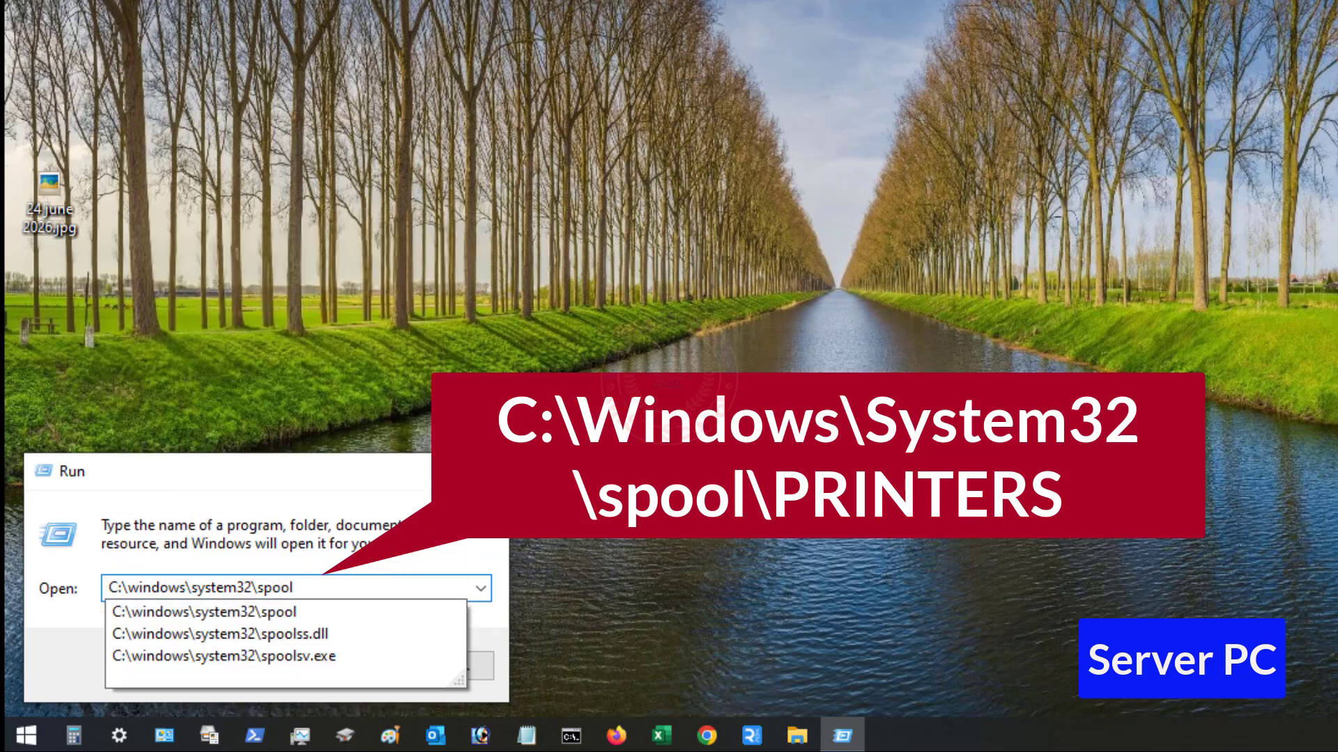
pyautogui.write('\\')
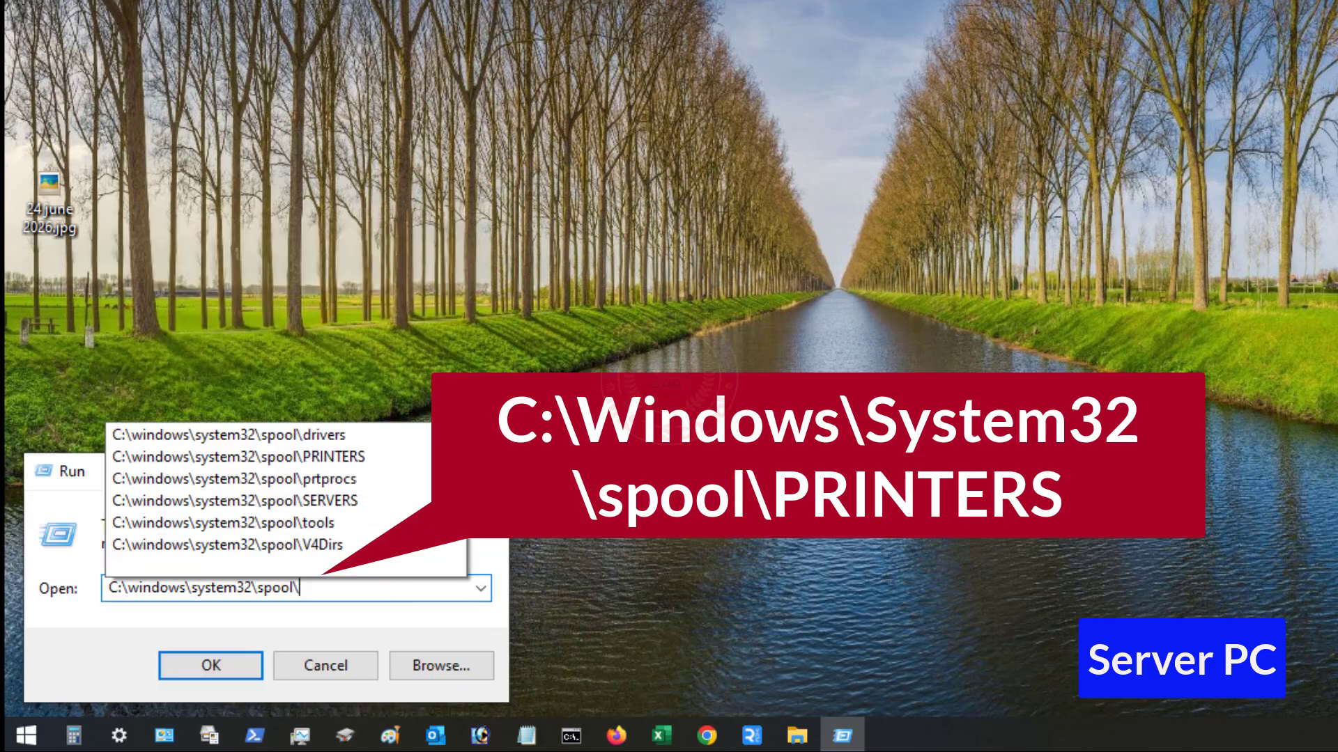
pyautogui.click(305, 458)
pyautogui.click(221, 670)
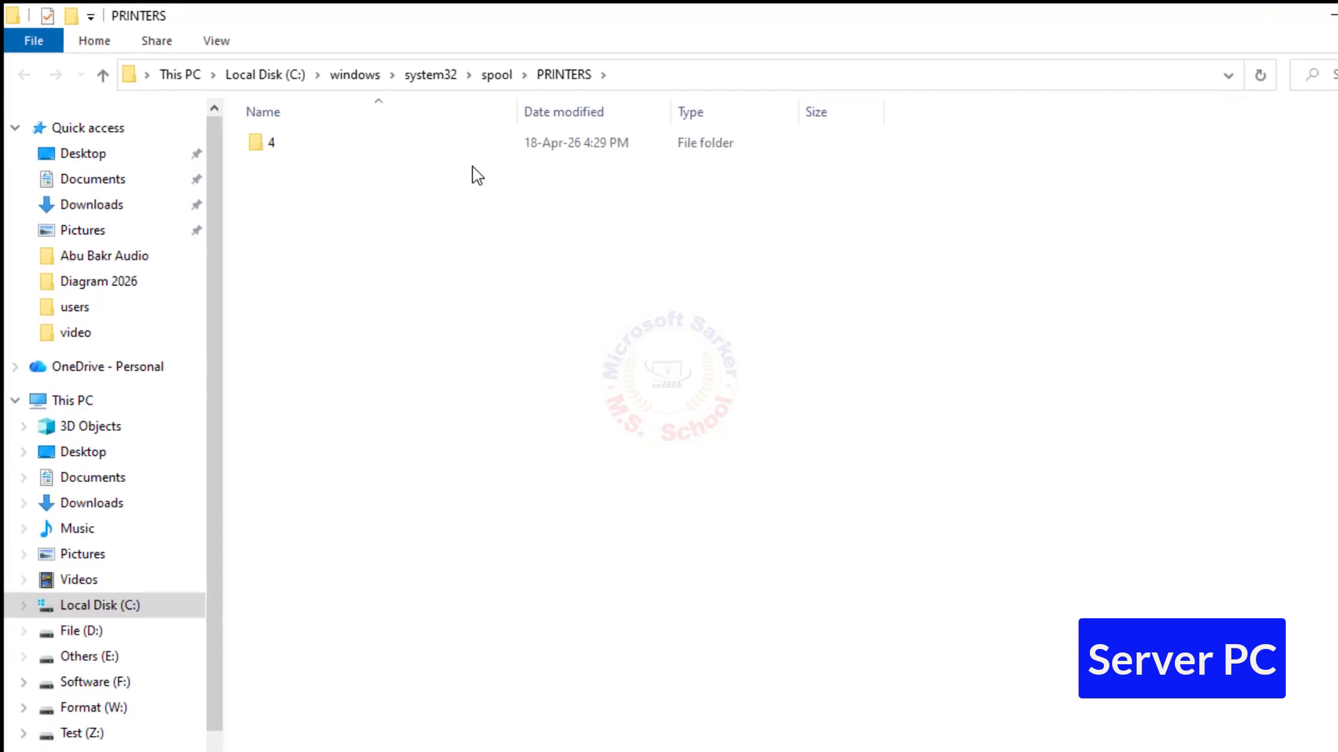
# Delete the folder "4" from the PRINTERS spool folder and close the File Explorer window
pyautogui.rightClick(263, 144)
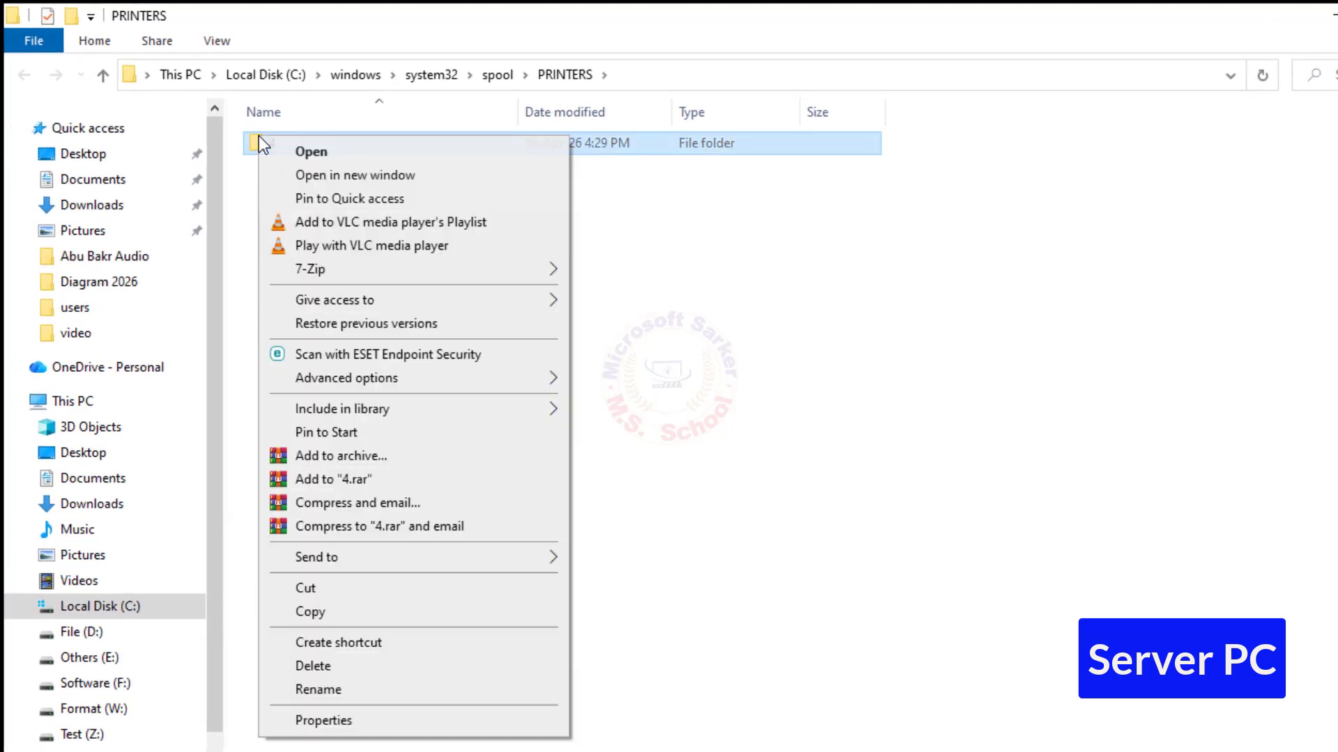
pyautogui.click(327, 663)
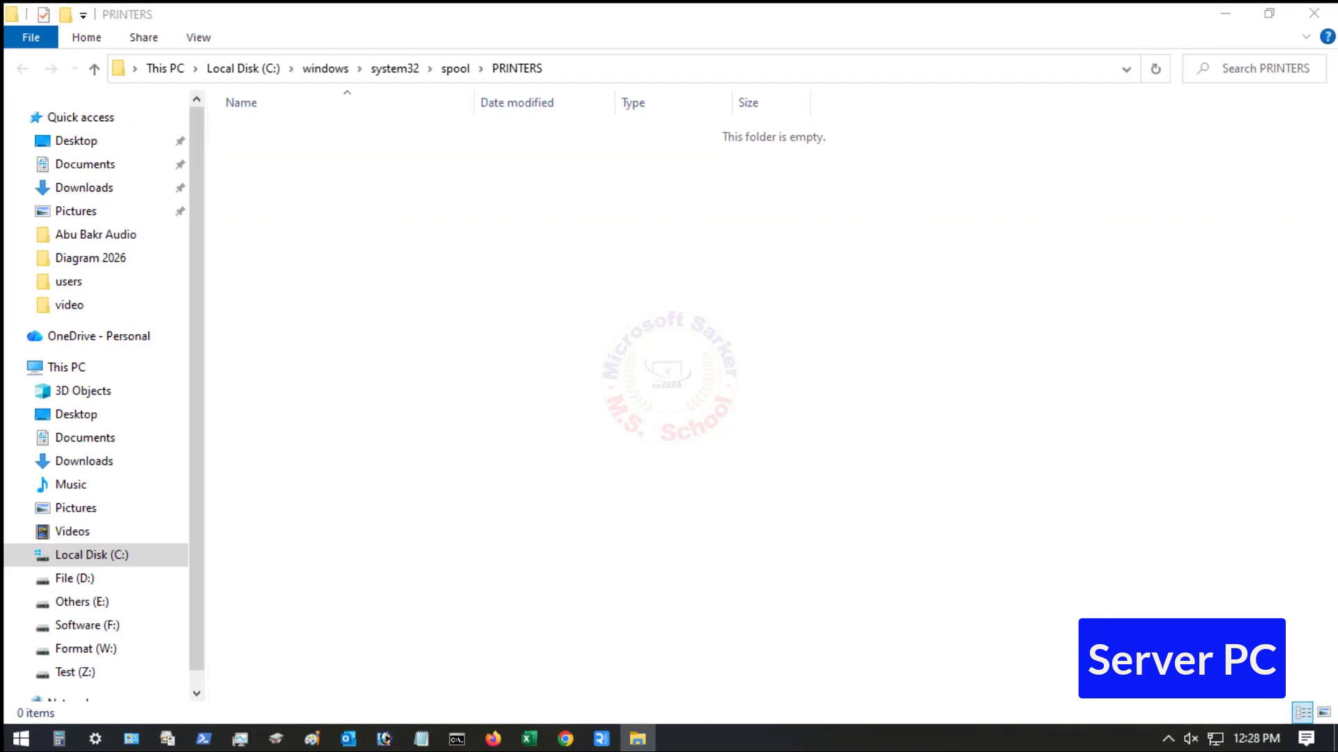
pyautogui.click(1314, 14)
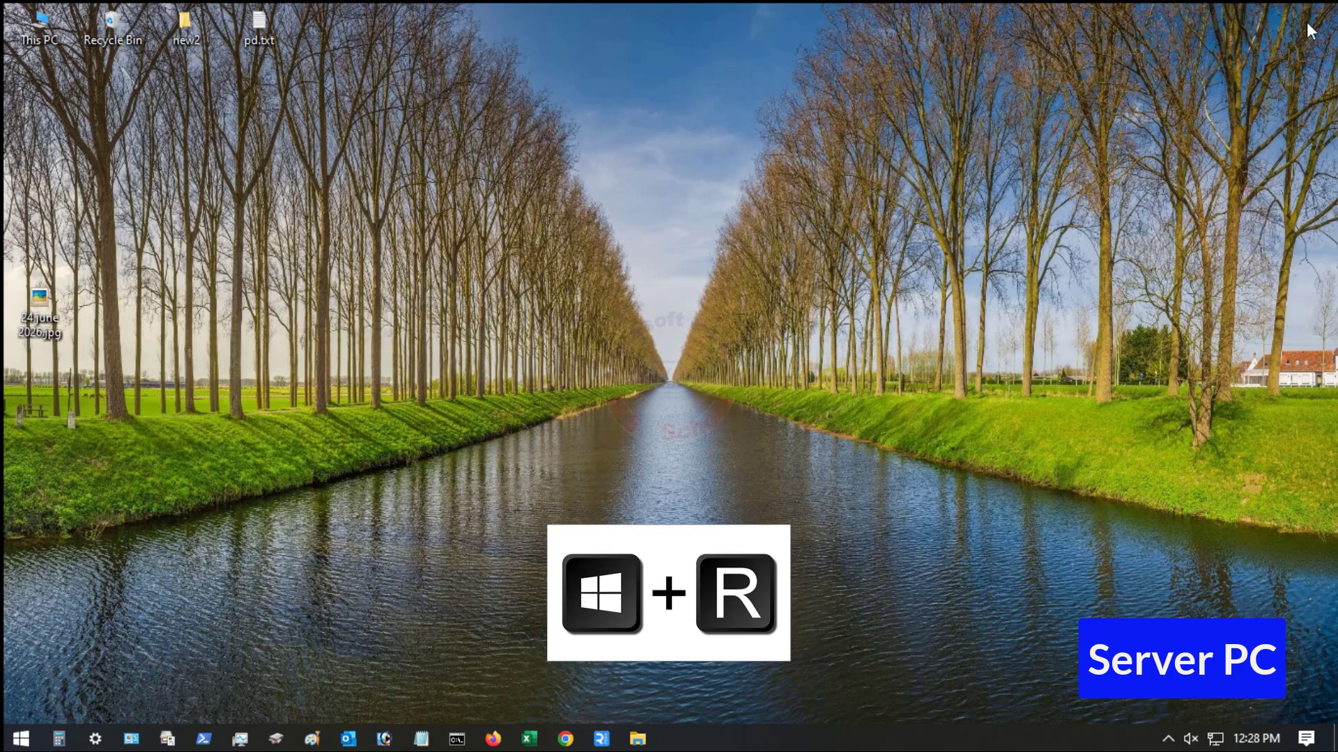
# Open the Services console by running services.msc
pyautogui.press('super+r')
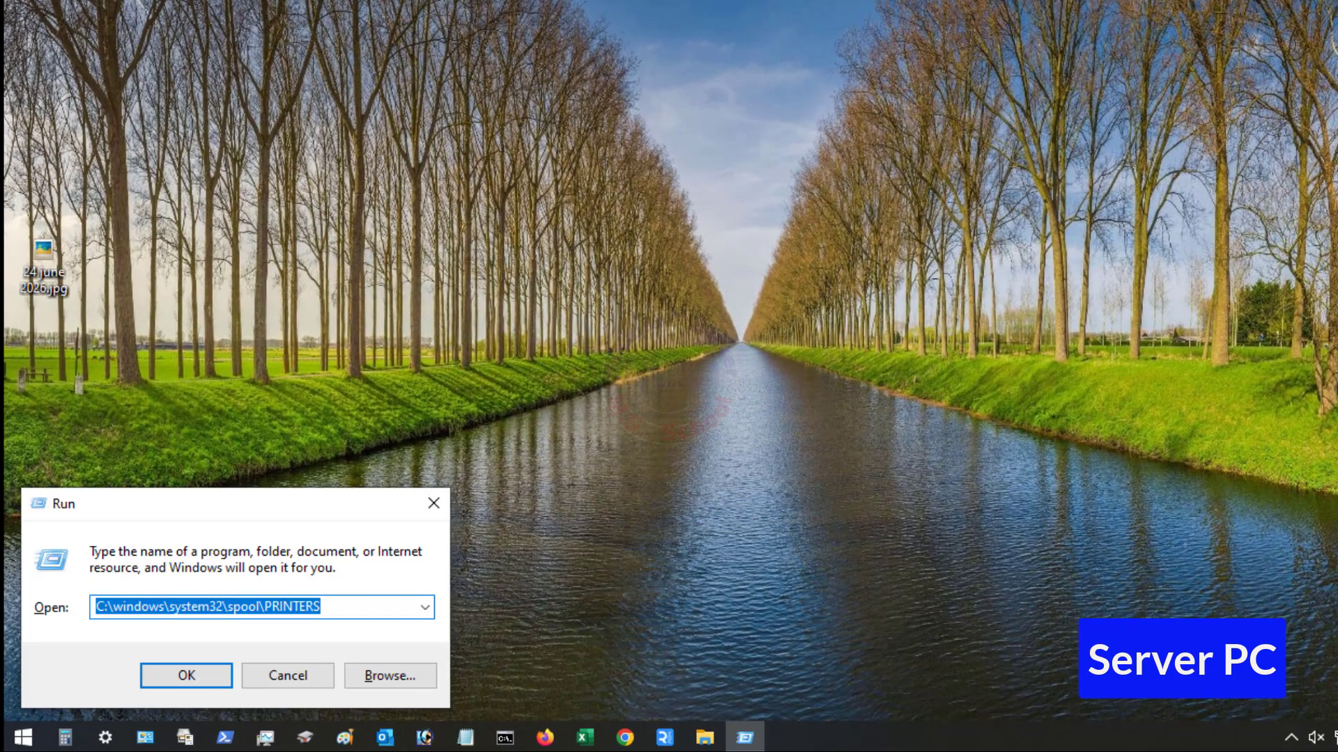
pyautogui.write('services')
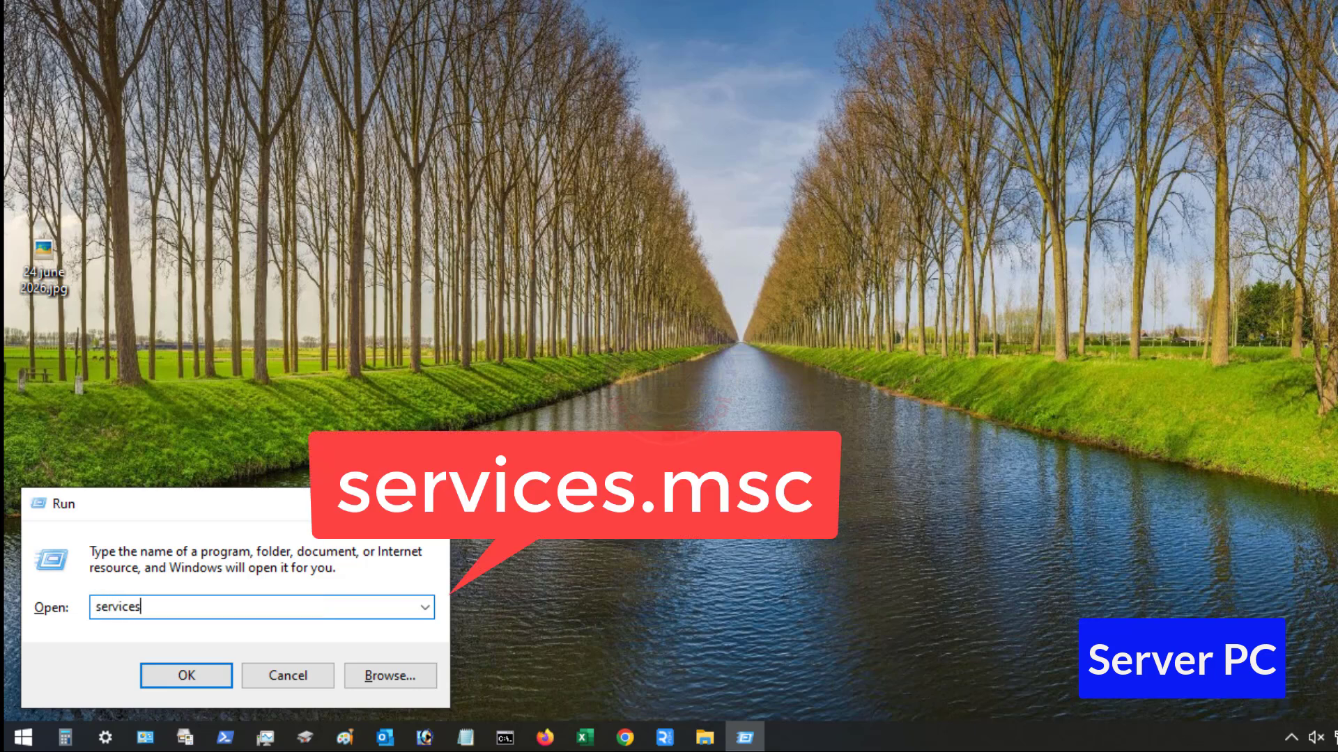
pyautogui.write('.msc')
pyautogui.press('Return')
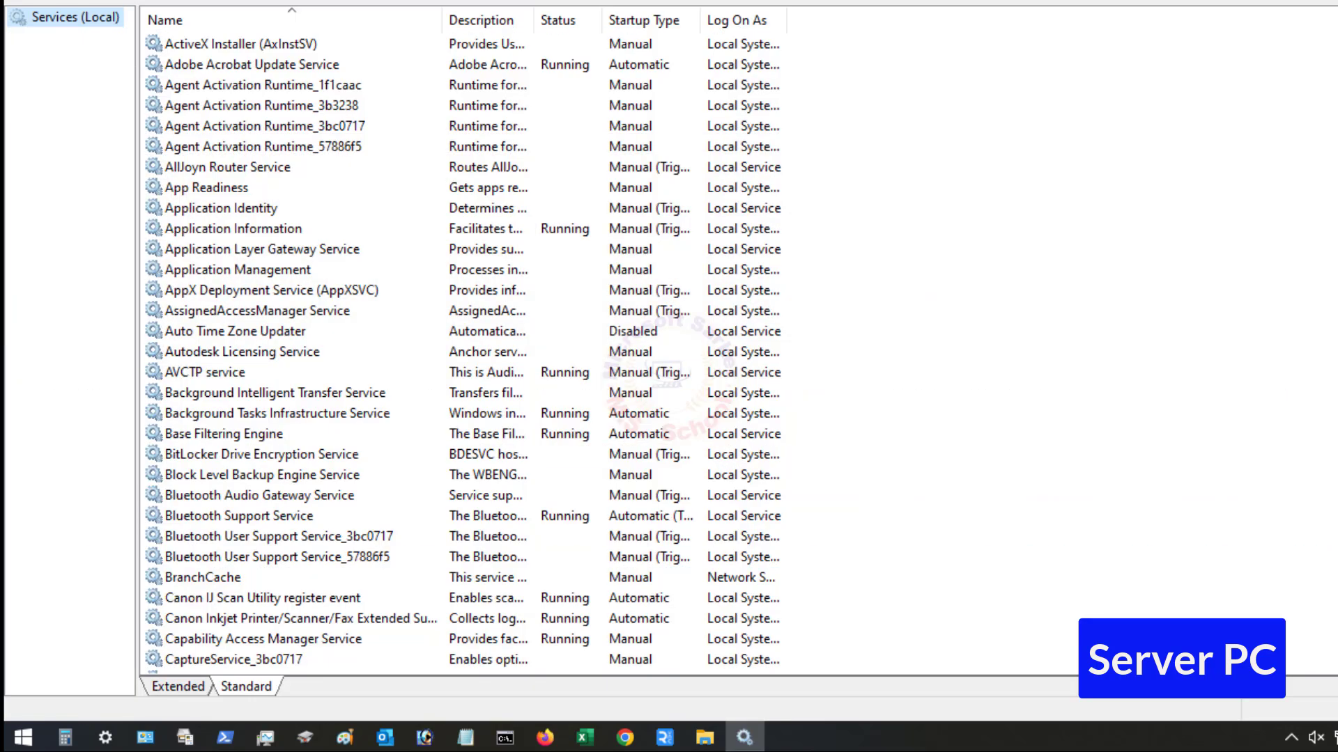
# Restart the Print Spooler service together with its dependent LPD Service, and close the Services console
pyautogui.click(209, 85)
pyautogui.scroll(-20, 272, 251)
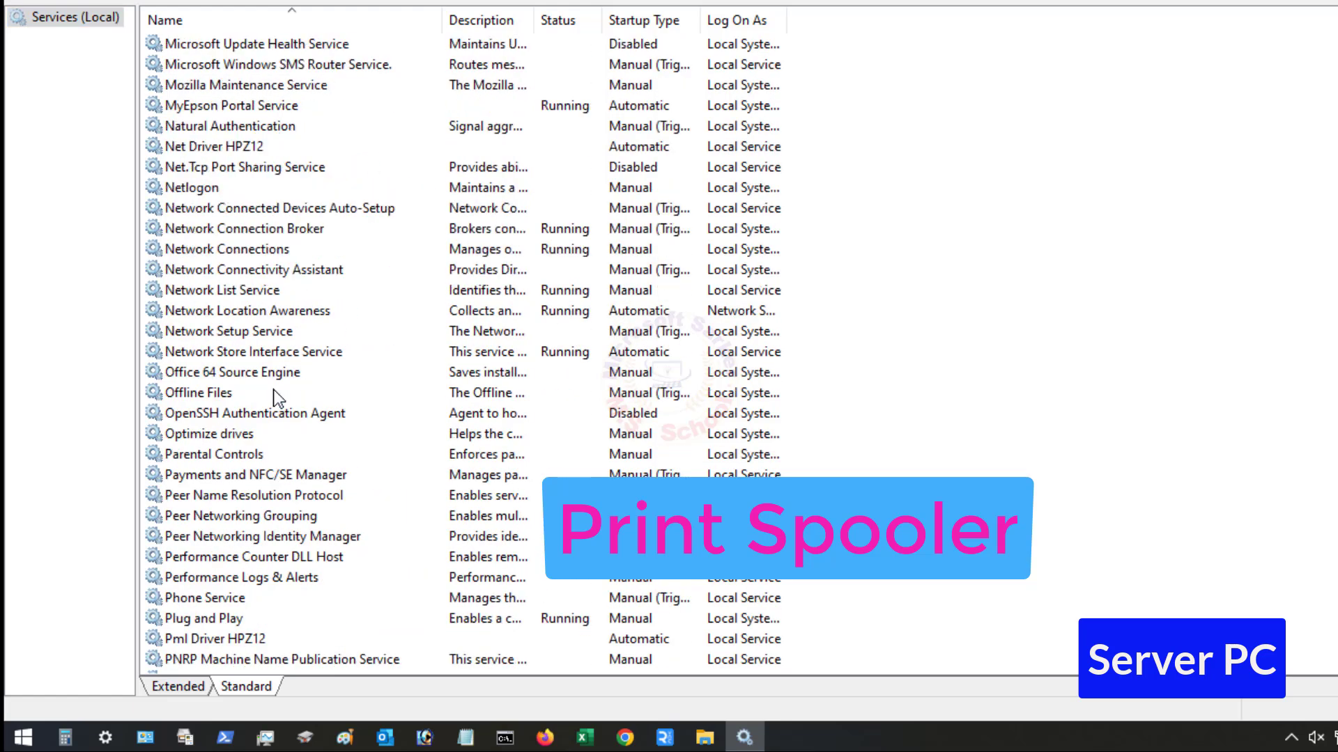
pyautogui.scroll(-6, 276, 399)
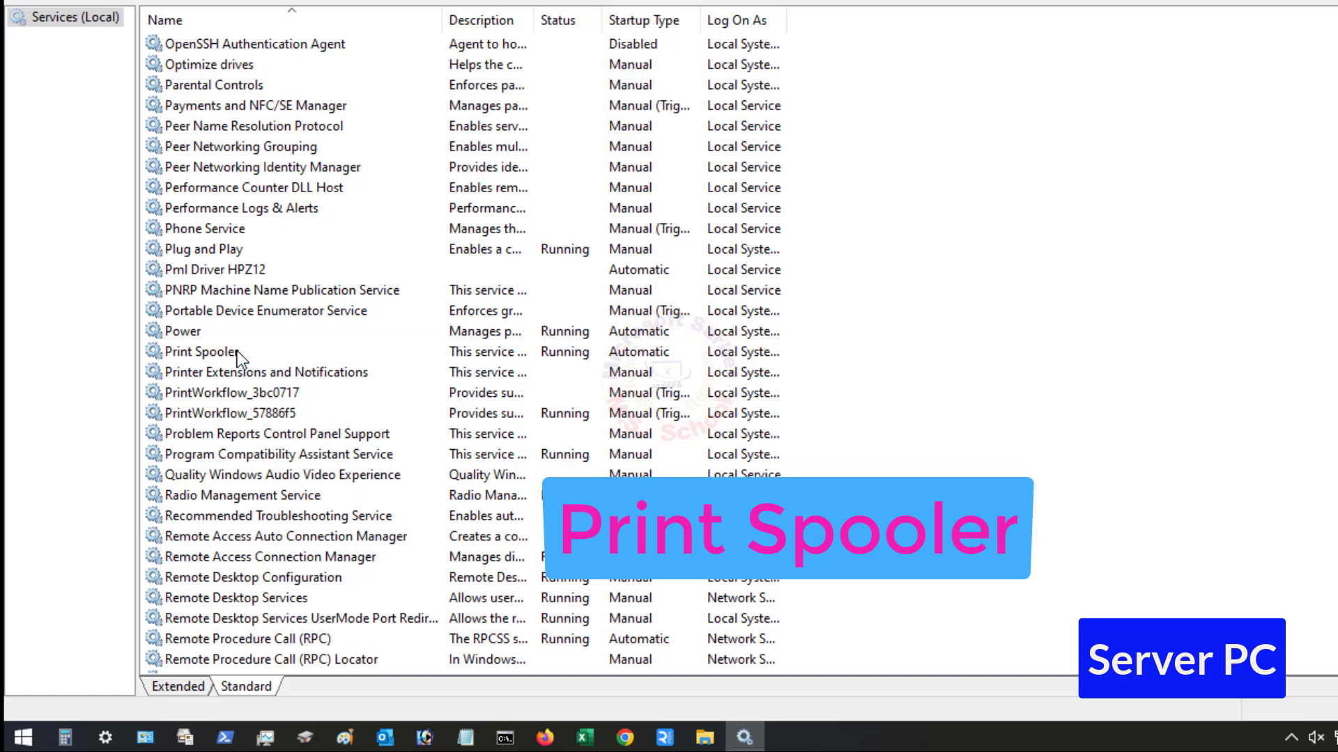
pyautogui.click(237, 351)
pyautogui.rightClick(238, 352)
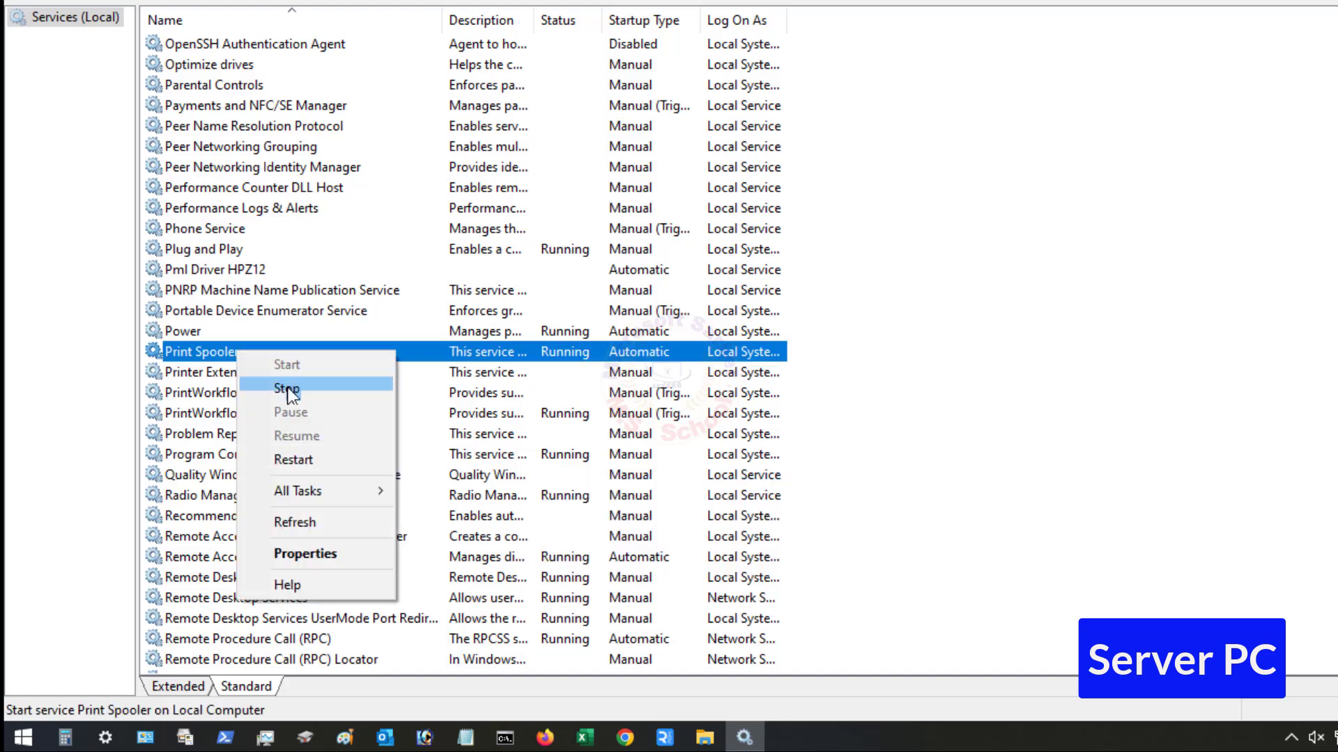
pyautogui.click(307, 459)
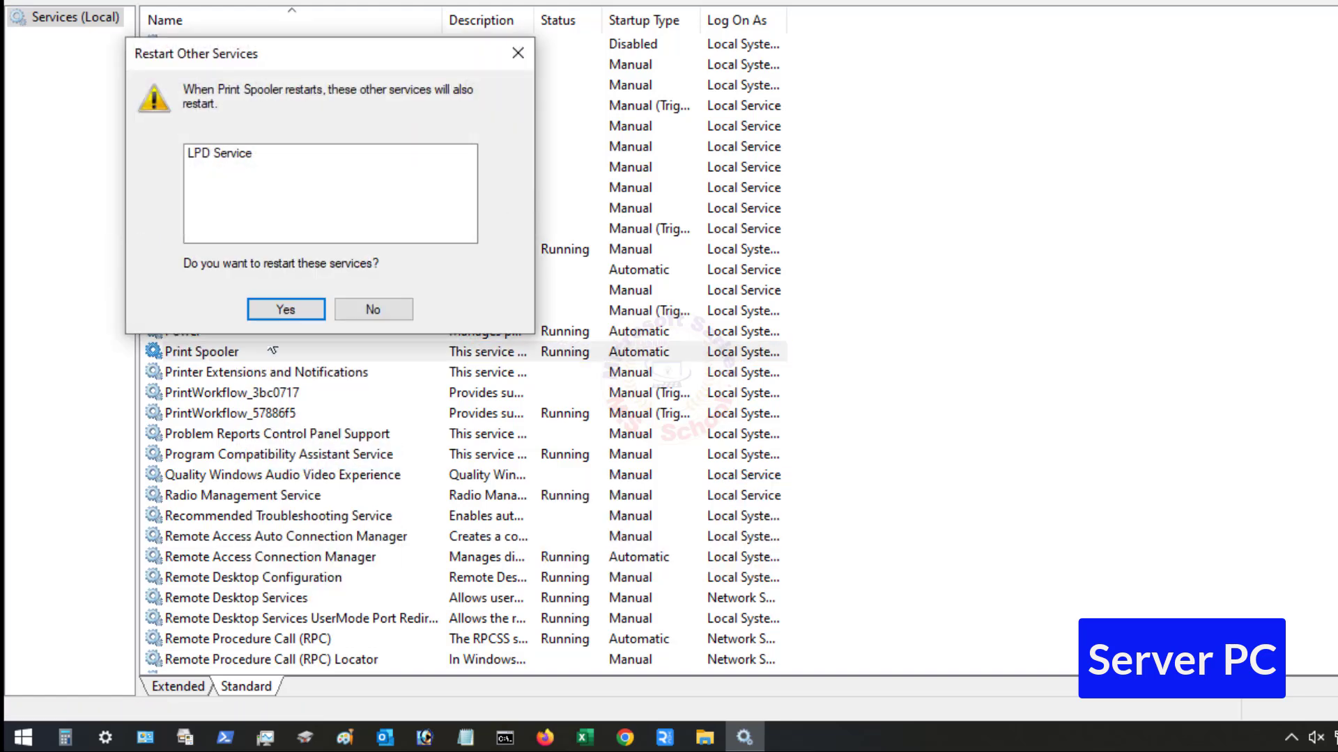
pyautogui.click(269, 306)
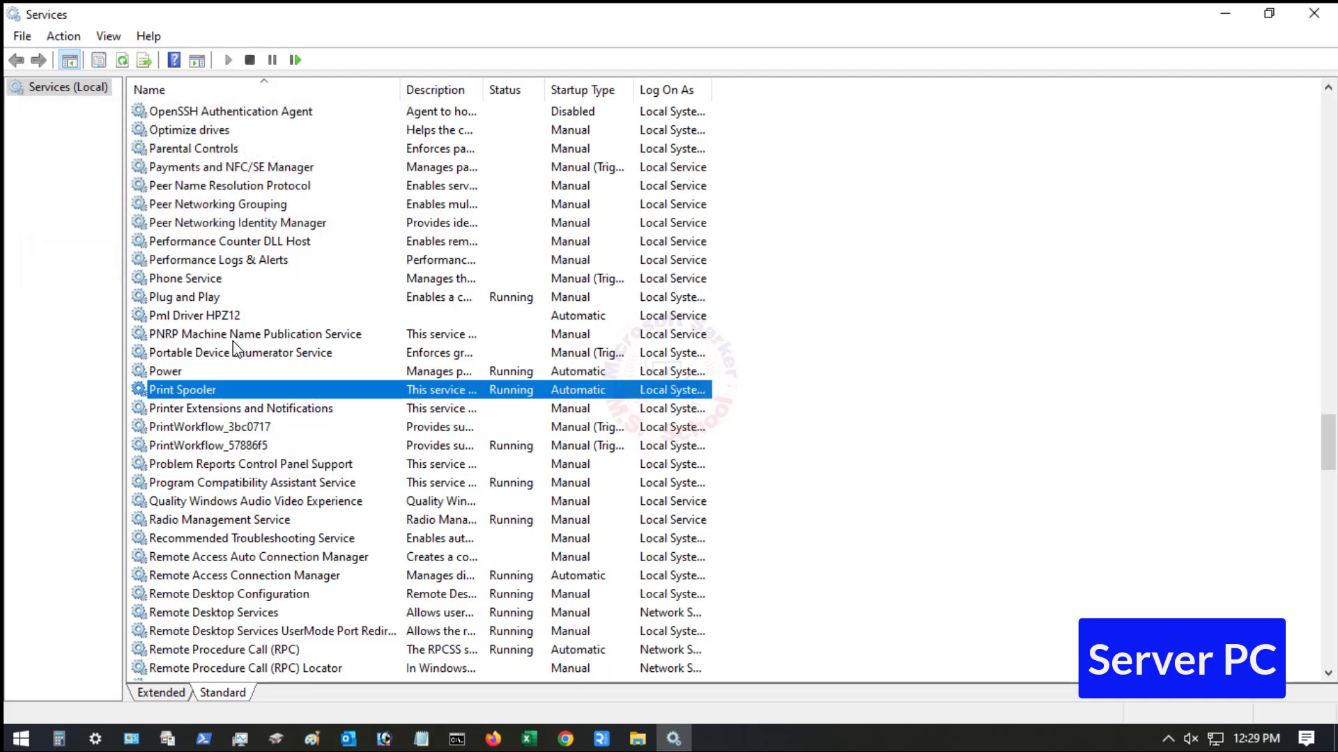
pyautogui.click(1314, 14)
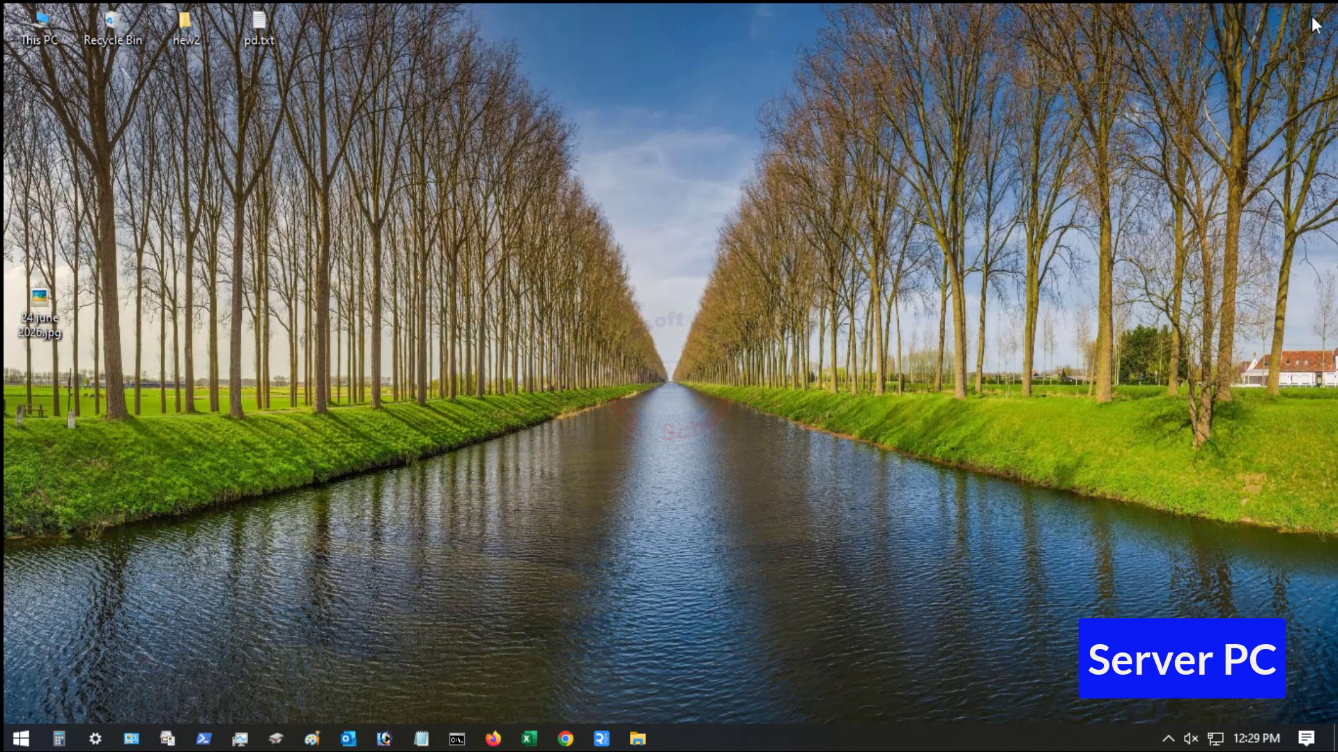
# Open the power options of the server PC
pyautogui.click(33, 745)
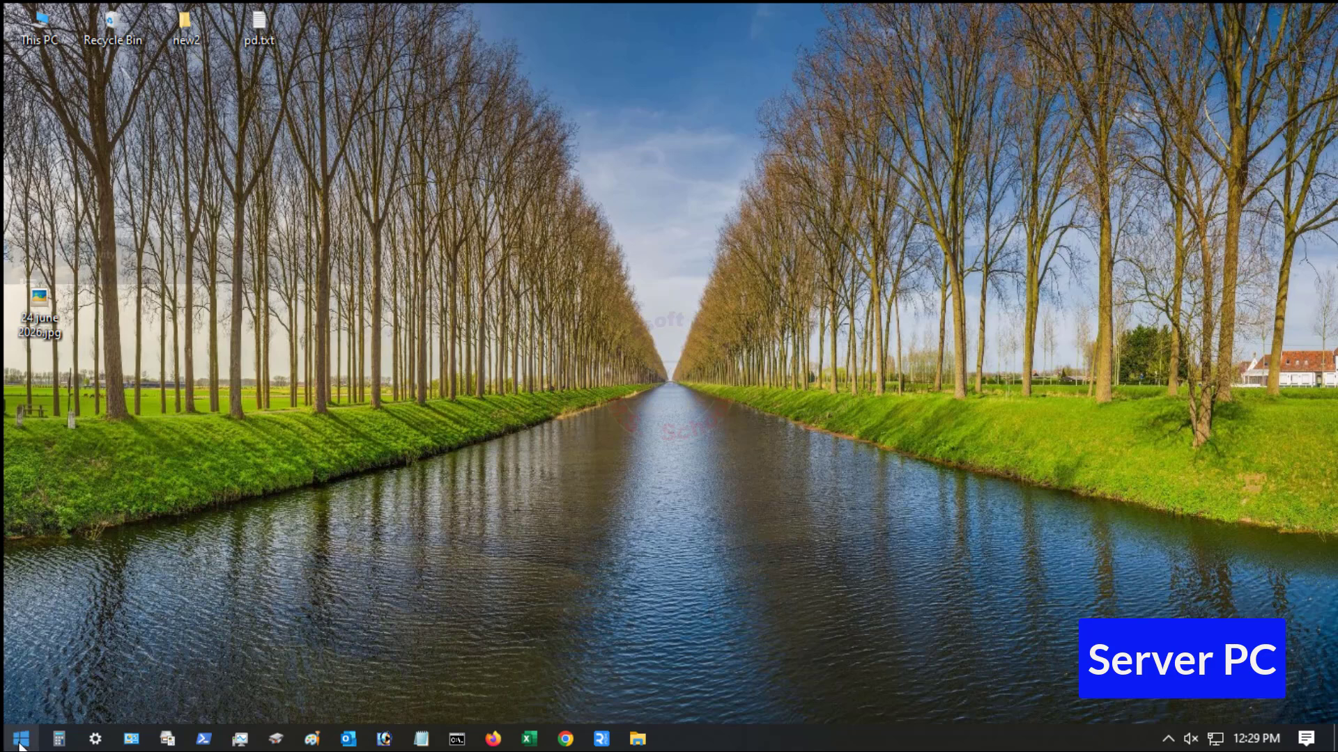
pyautogui.click(22, 700)
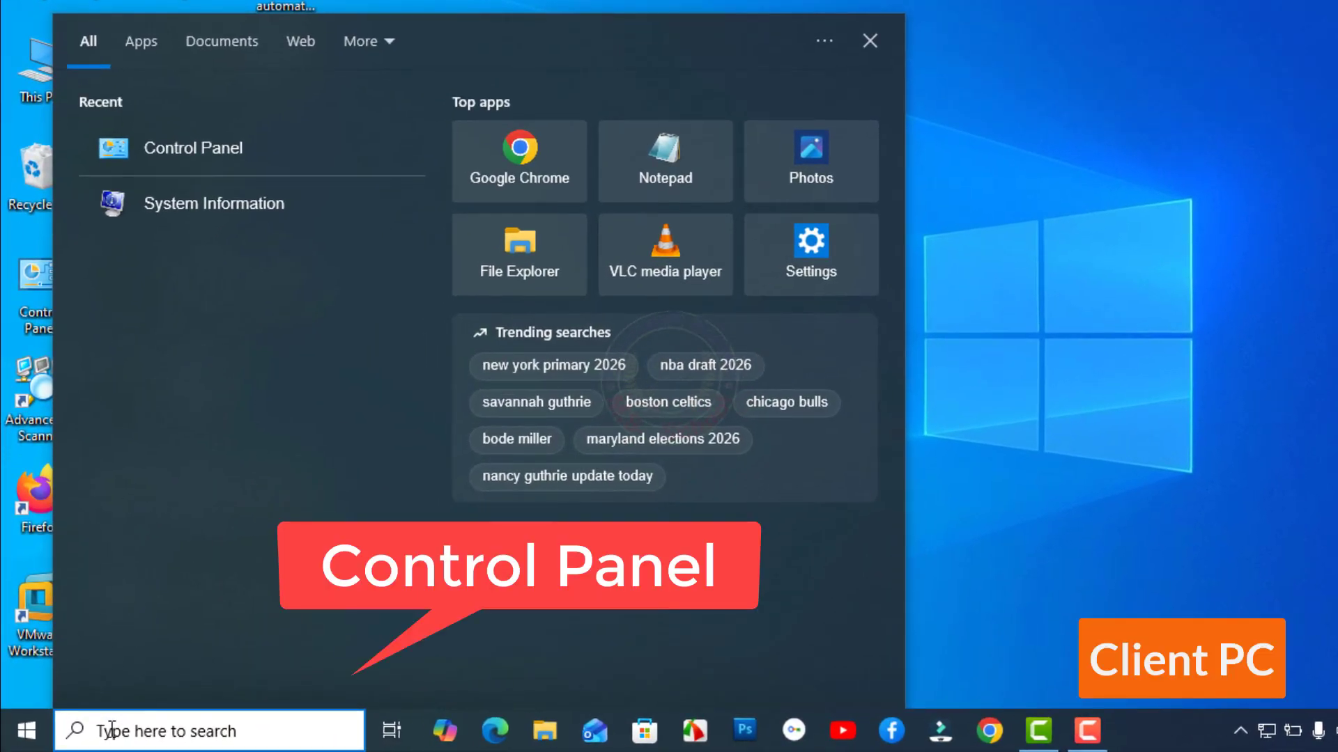
# On the client PC, search Windows for "con", open Control Panel and go to Devices and Printers
pyautogui.write('con')
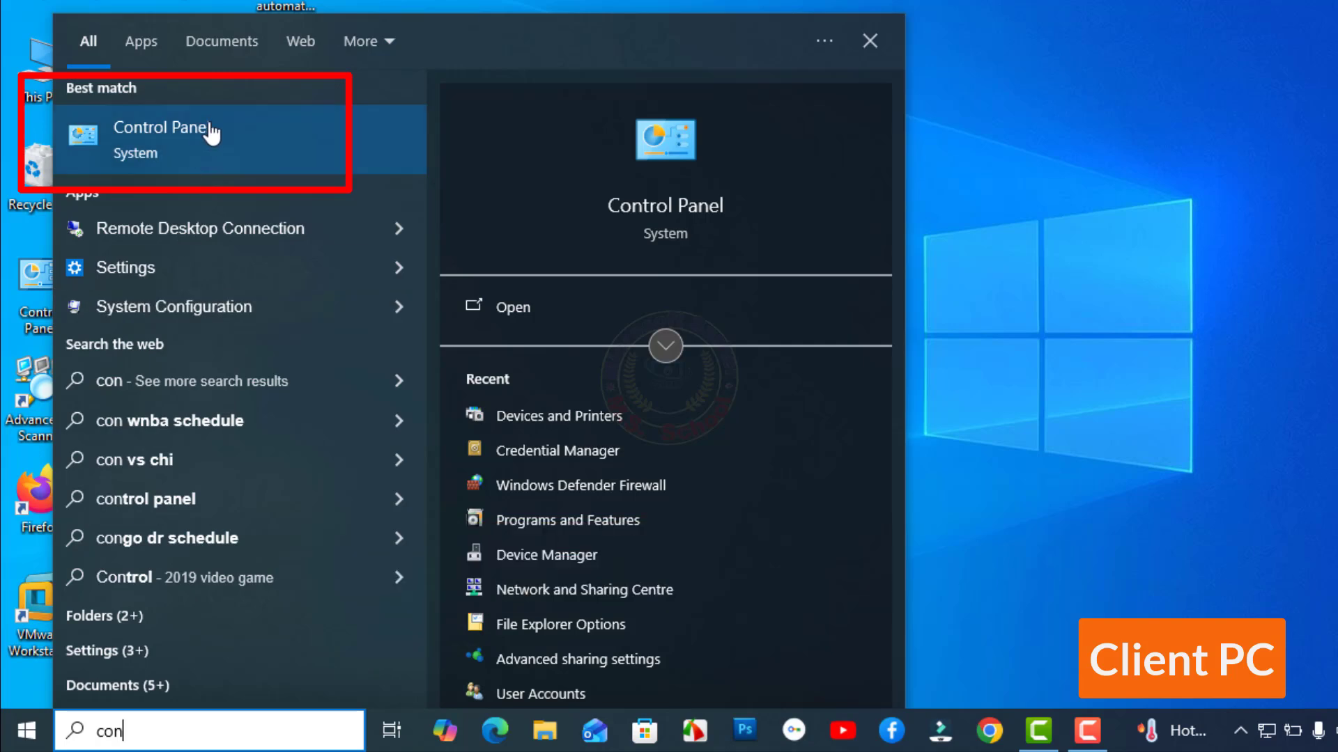
pyautogui.click(199, 143)
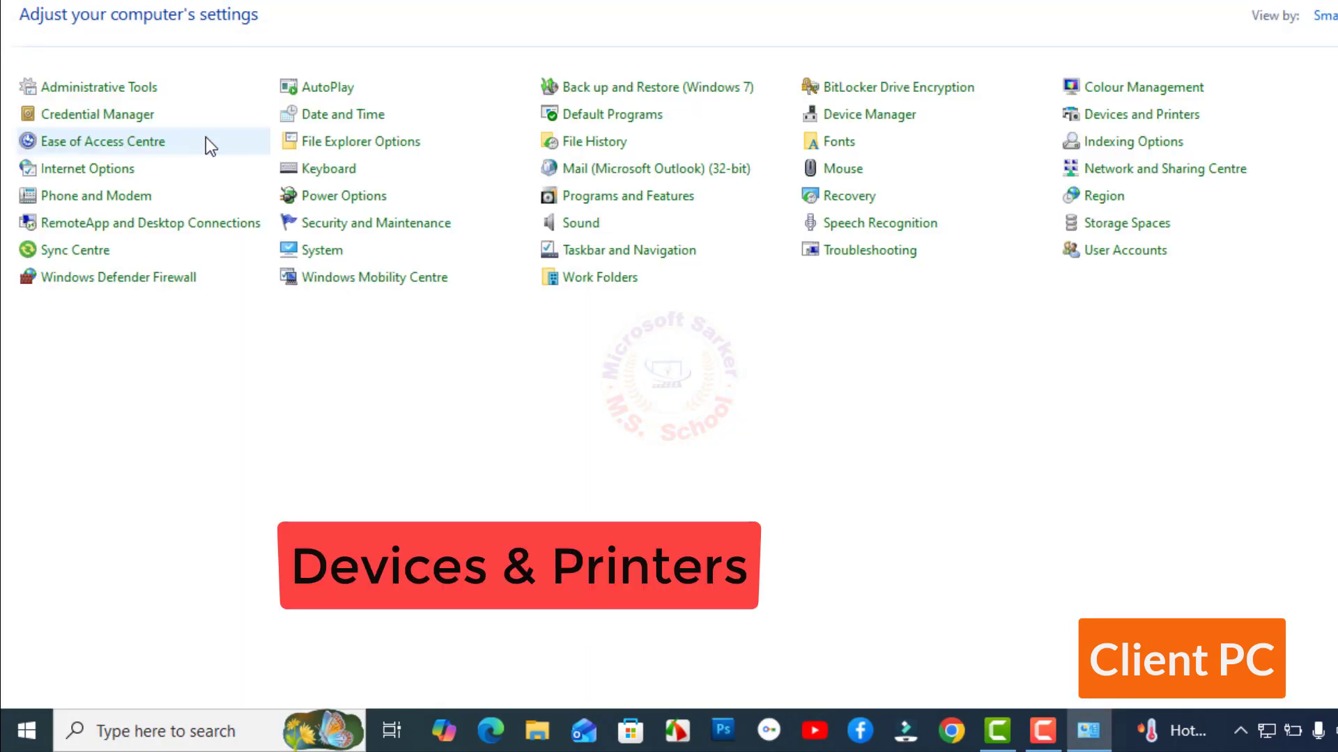
pyautogui.click(1129, 119)
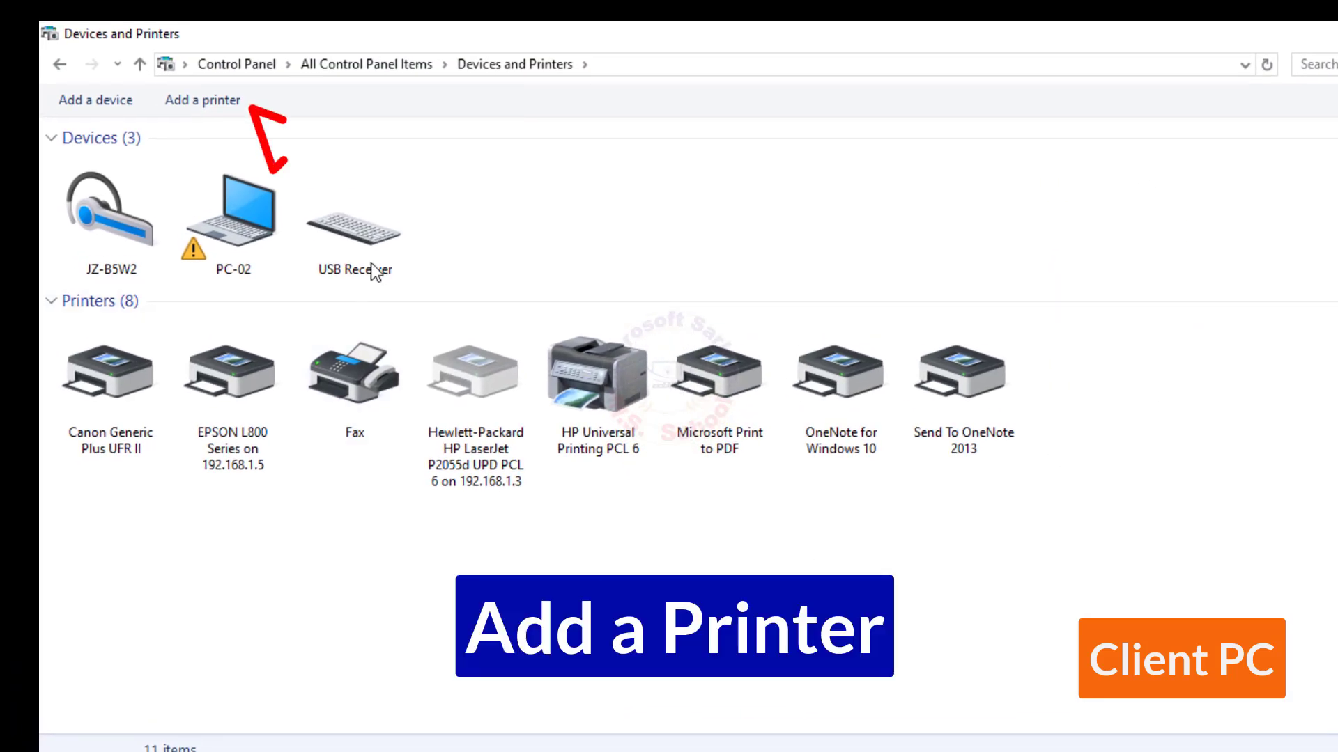
# Start adding a printer that isn't listed, choosing to select a shared printer by name
pyautogui.click(194, 110)
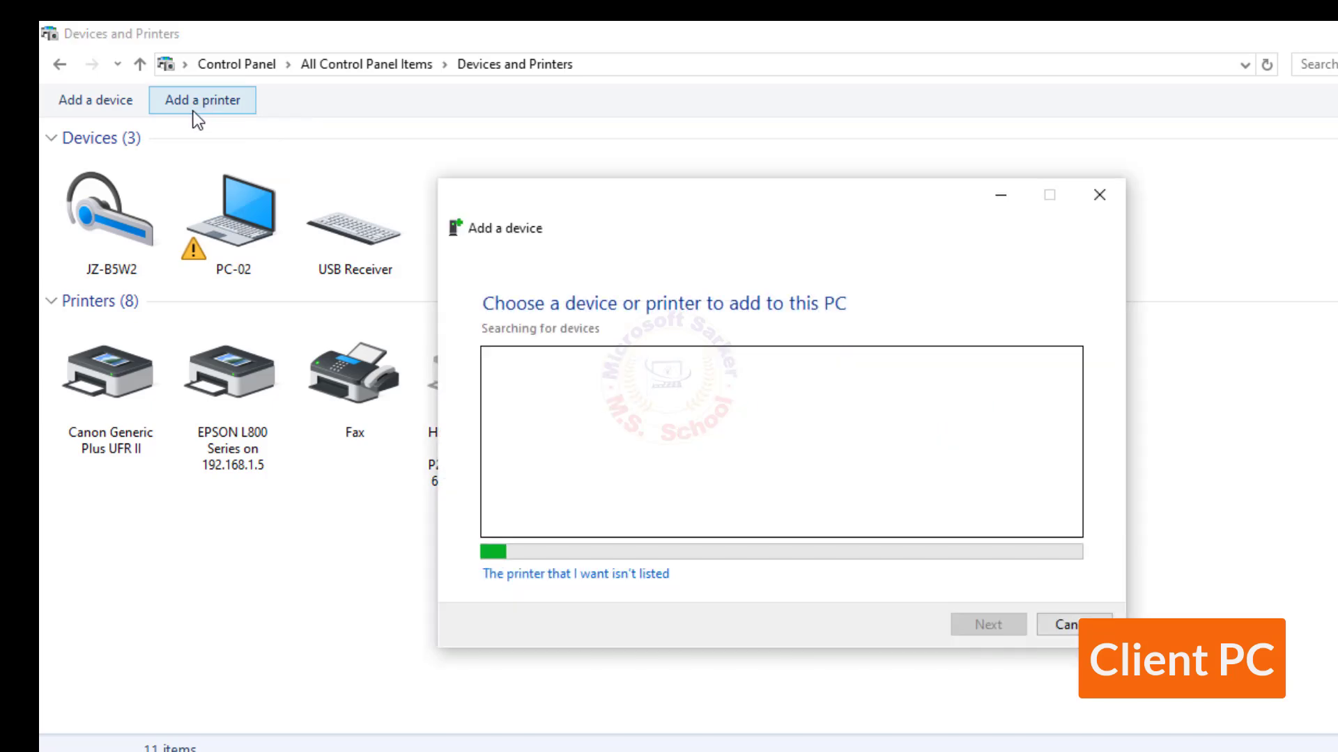
pyautogui.click(542, 573)
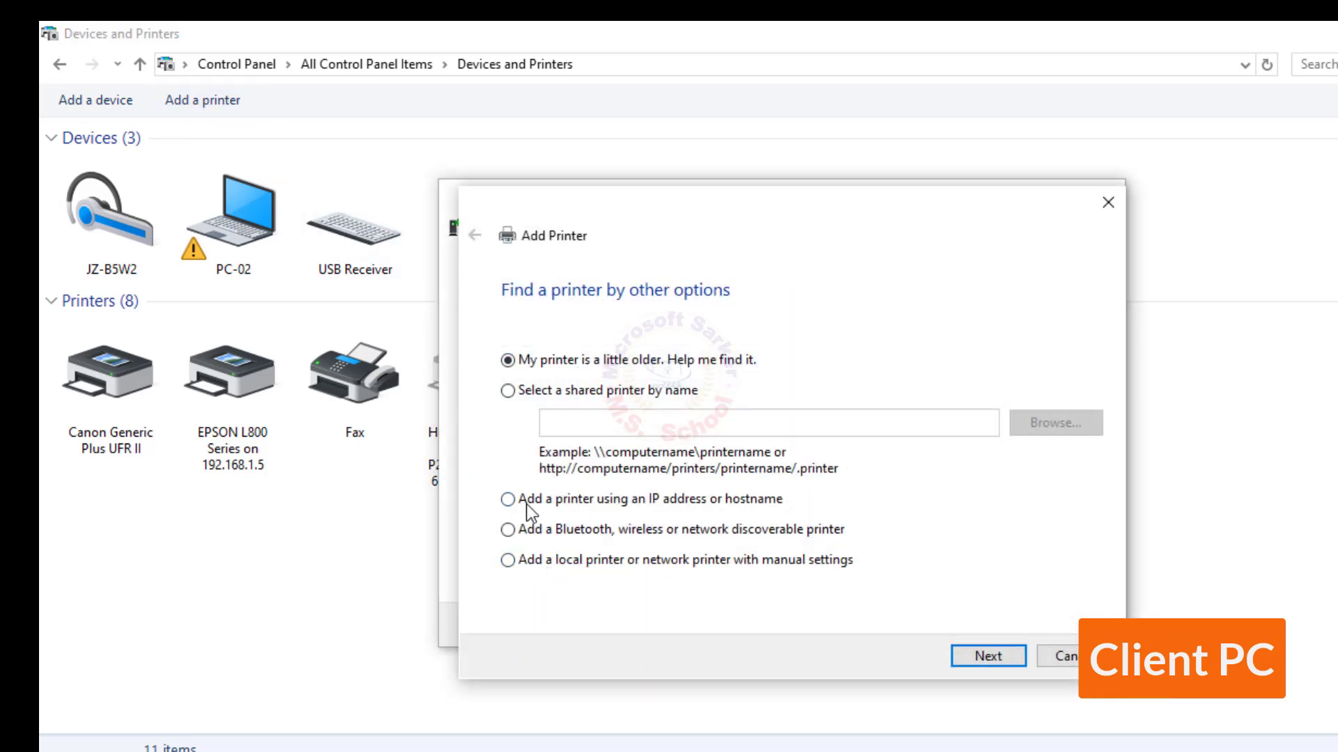
pyautogui.click(523, 391)
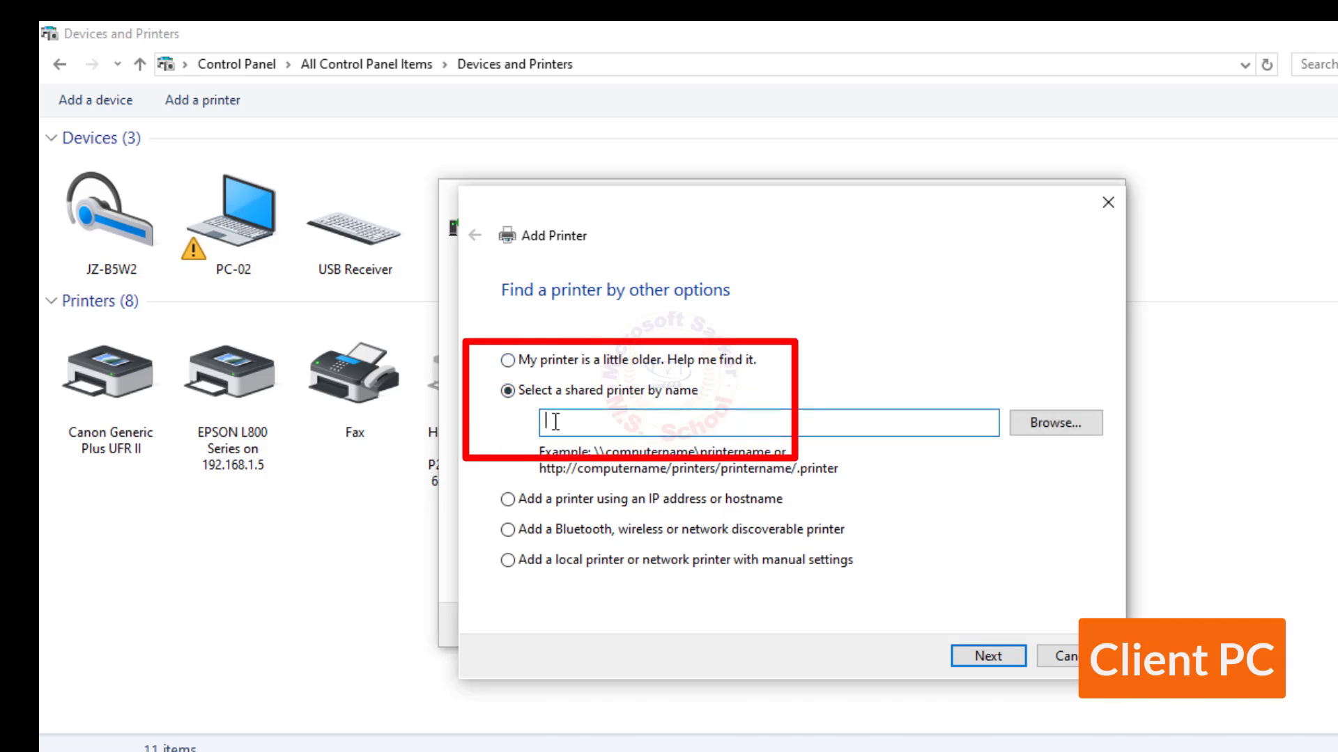
# Specify \\192.168.1.5\EPSON L800 Series as the shared printer and complete its installation without printing a test page
pyautogui.write('\\\\')
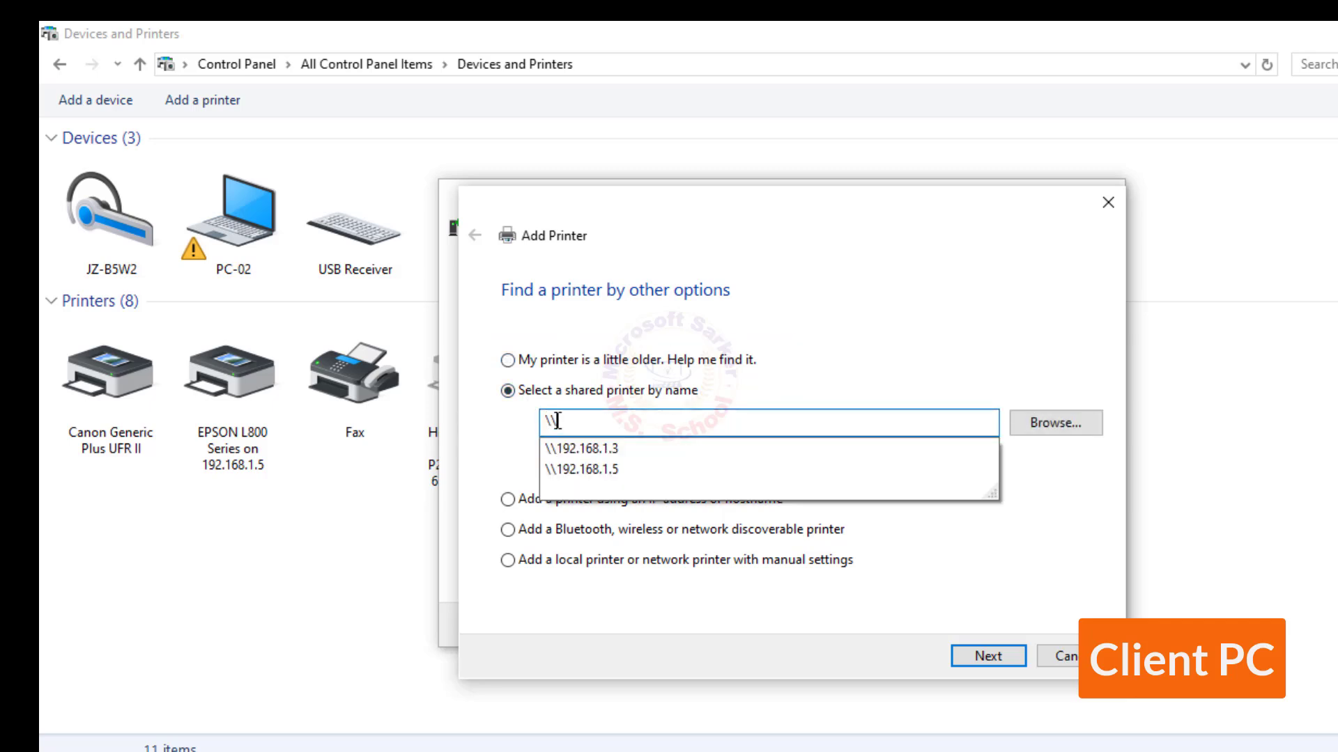
pyautogui.press('Down')
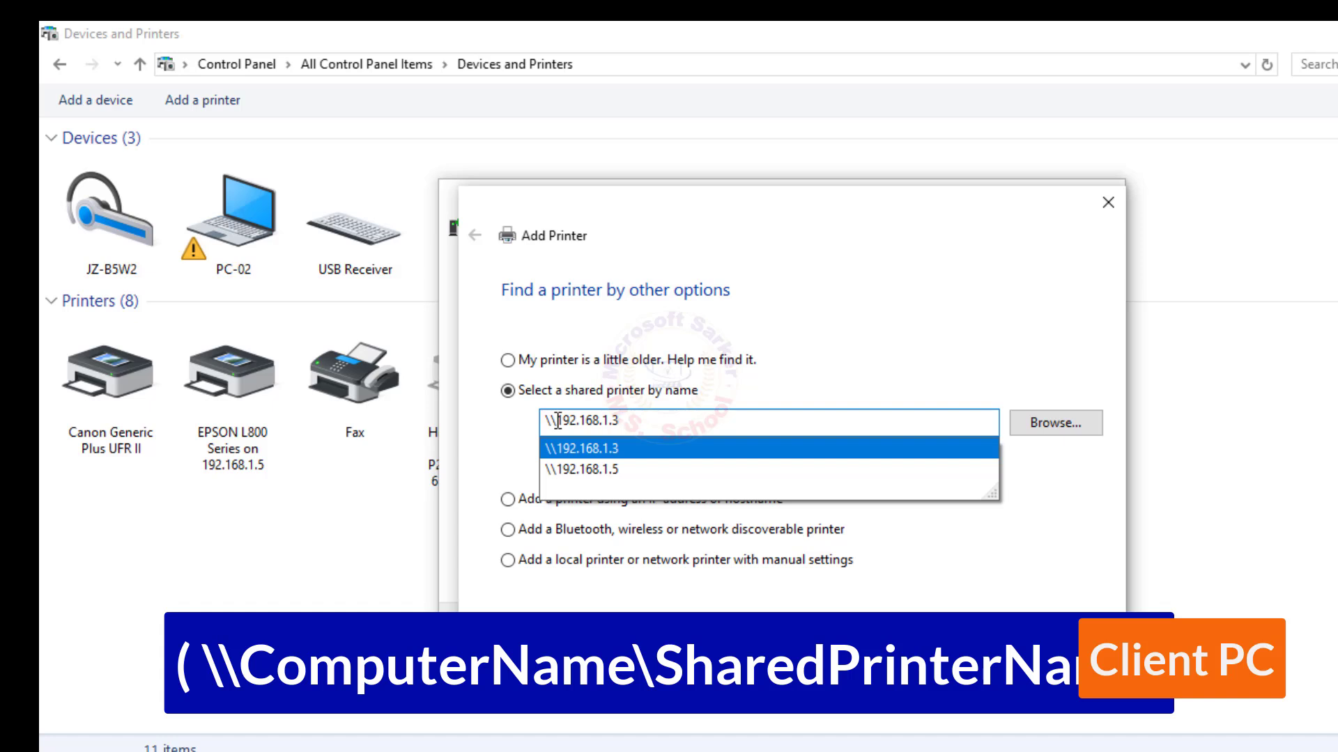
pyautogui.press('Down')
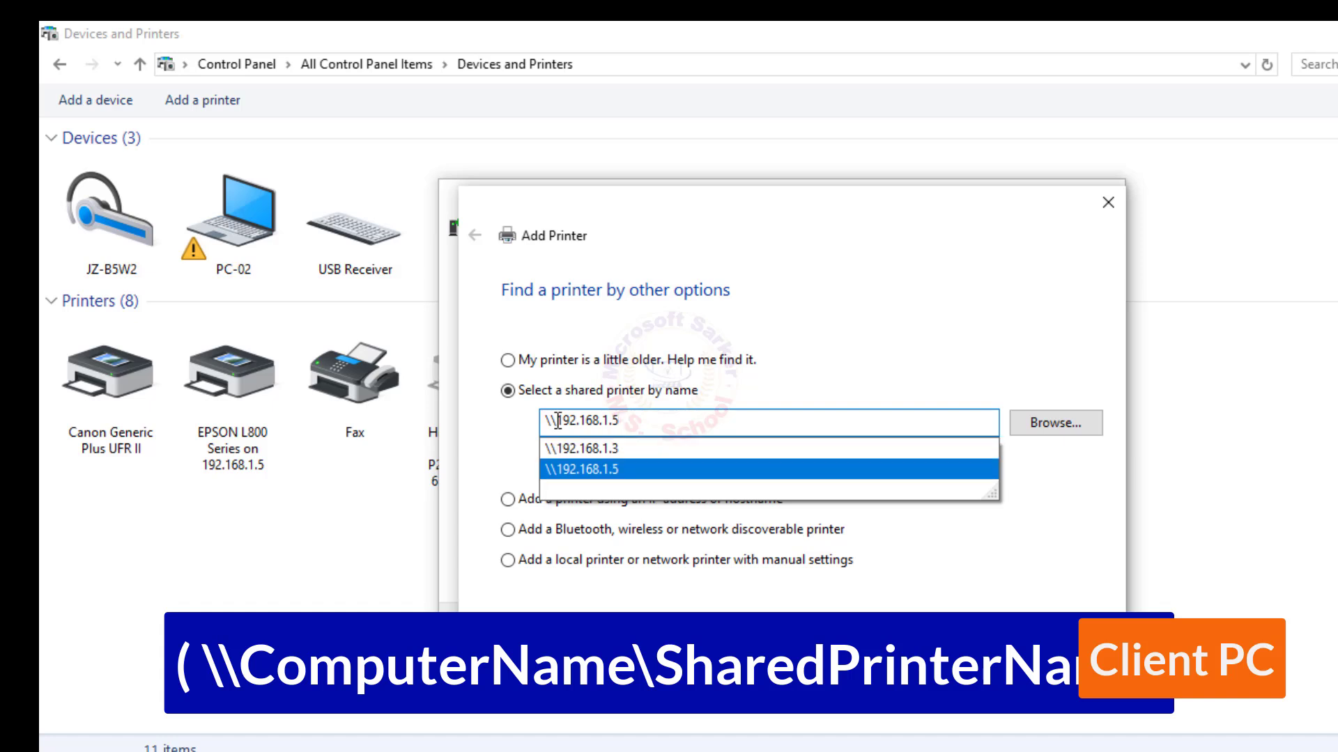
pyautogui.write('\\')
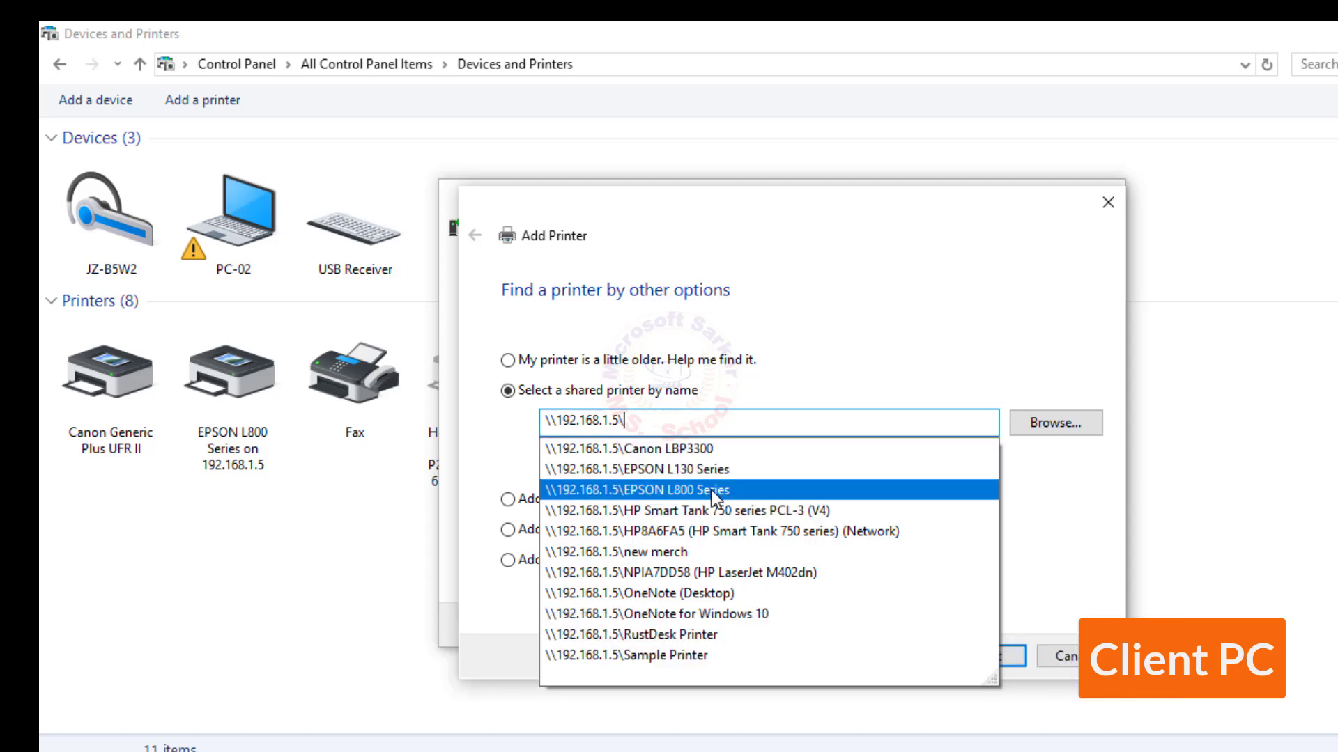
pyautogui.click(709, 491)
pyautogui.click(753, 423)
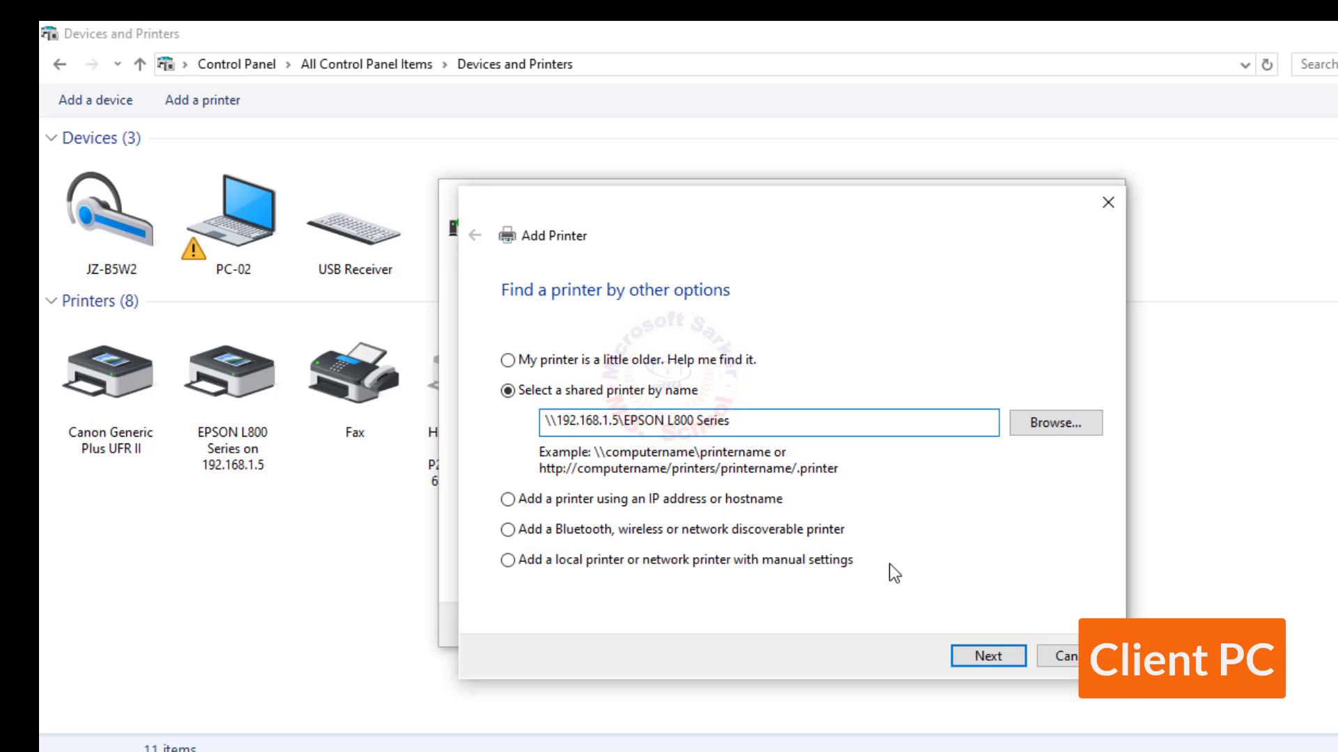
pyautogui.click(992, 657)
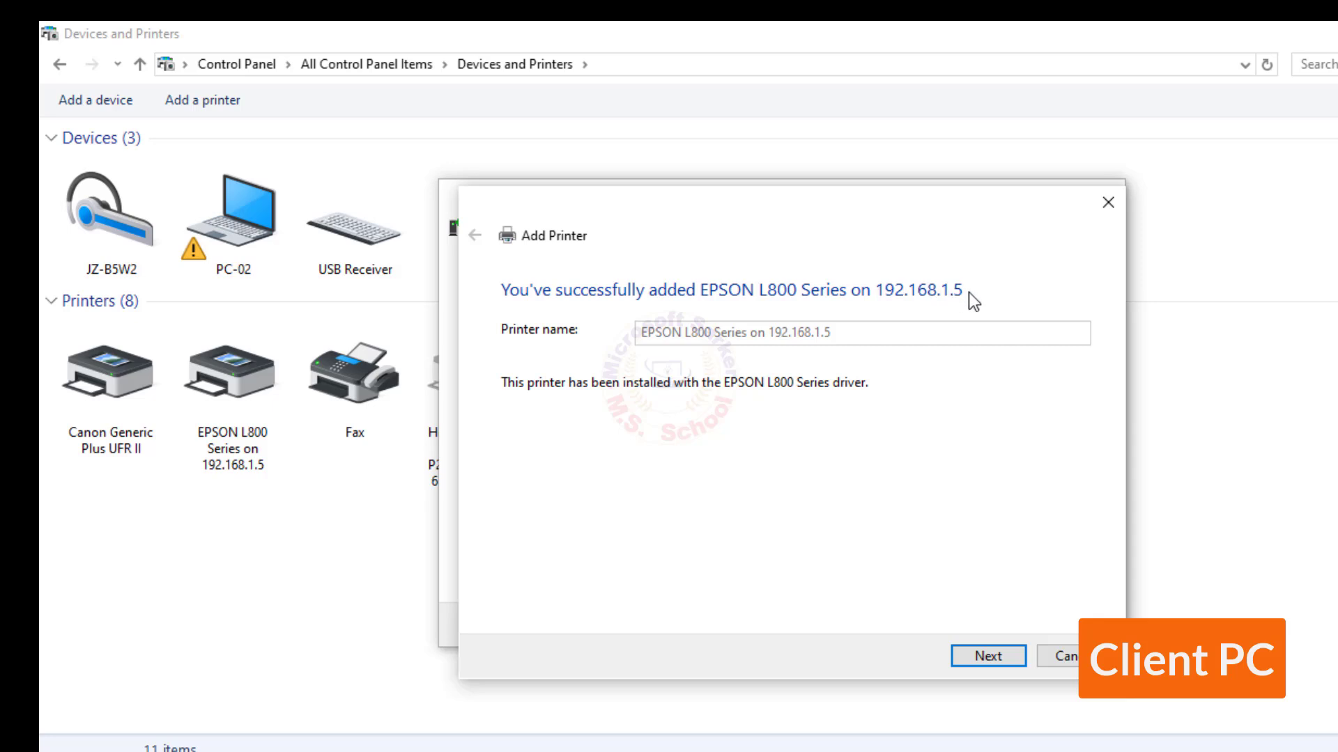
pyautogui.click(993, 657)
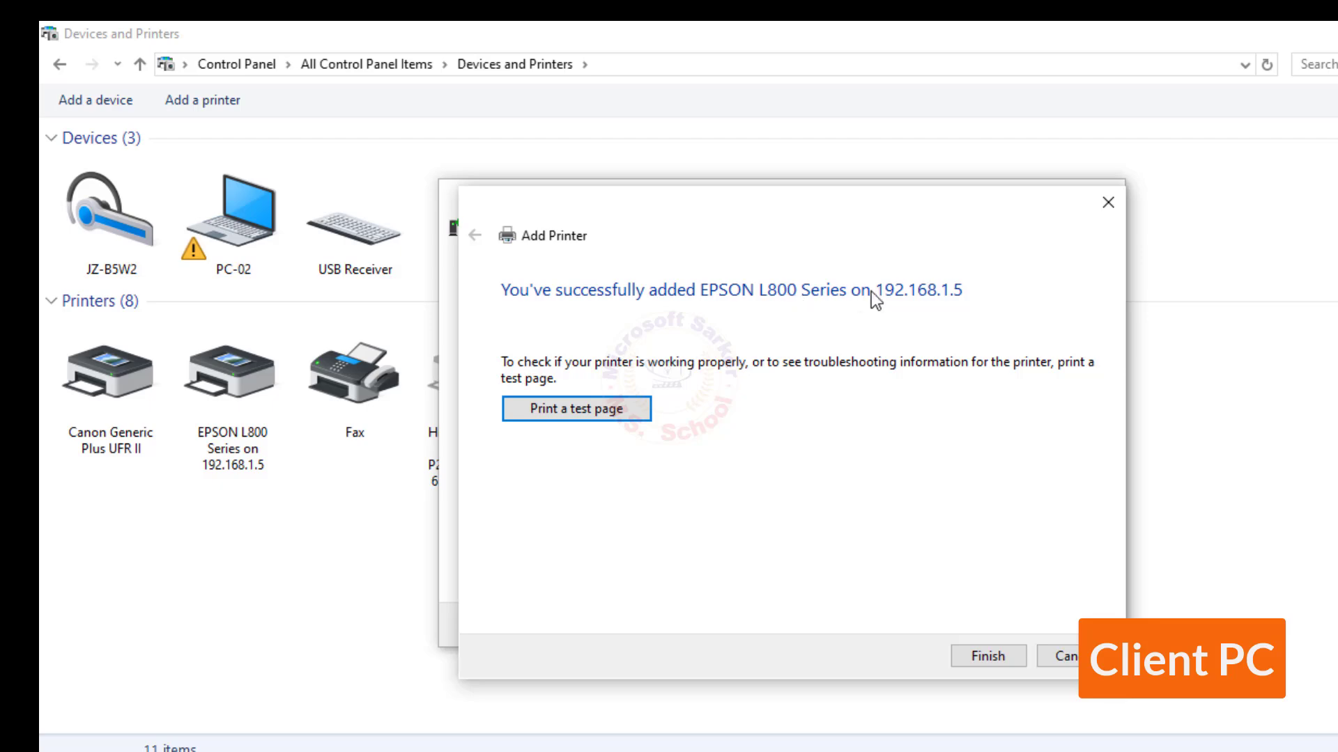
pyautogui.click(990, 656)
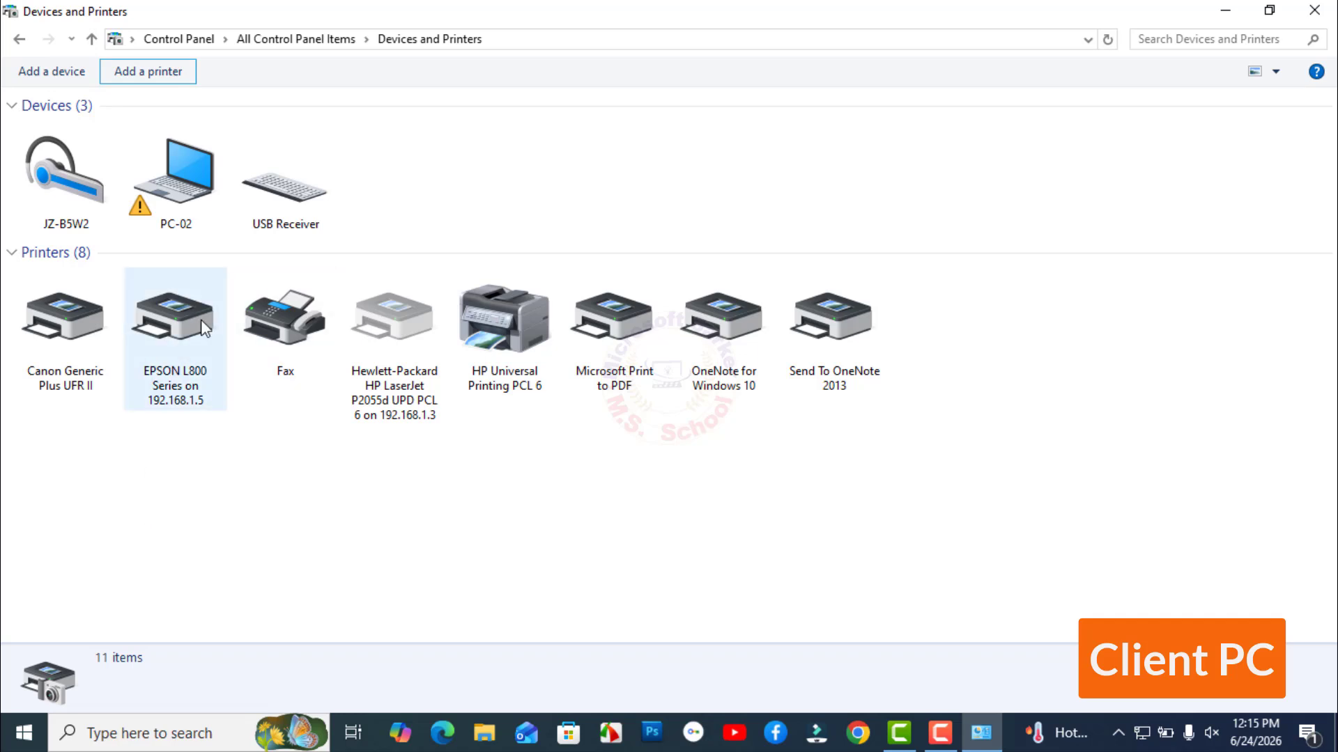
# Set the EPSON L800 Series on 192.168.1.5 as the default printer, accepting that Windows stops managing the default
pyautogui.click(184, 323)
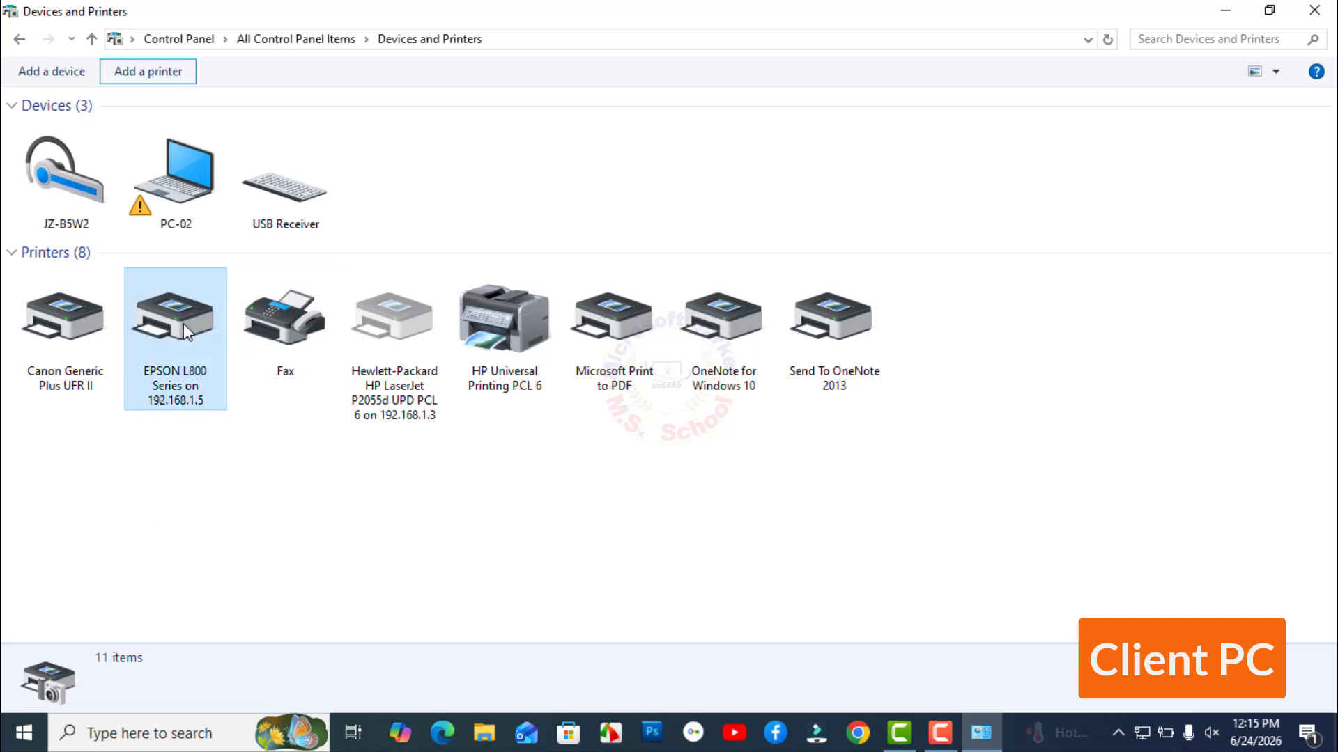
pyautogui.rightClick(182, 323)
pyautogui.click(255, 358)
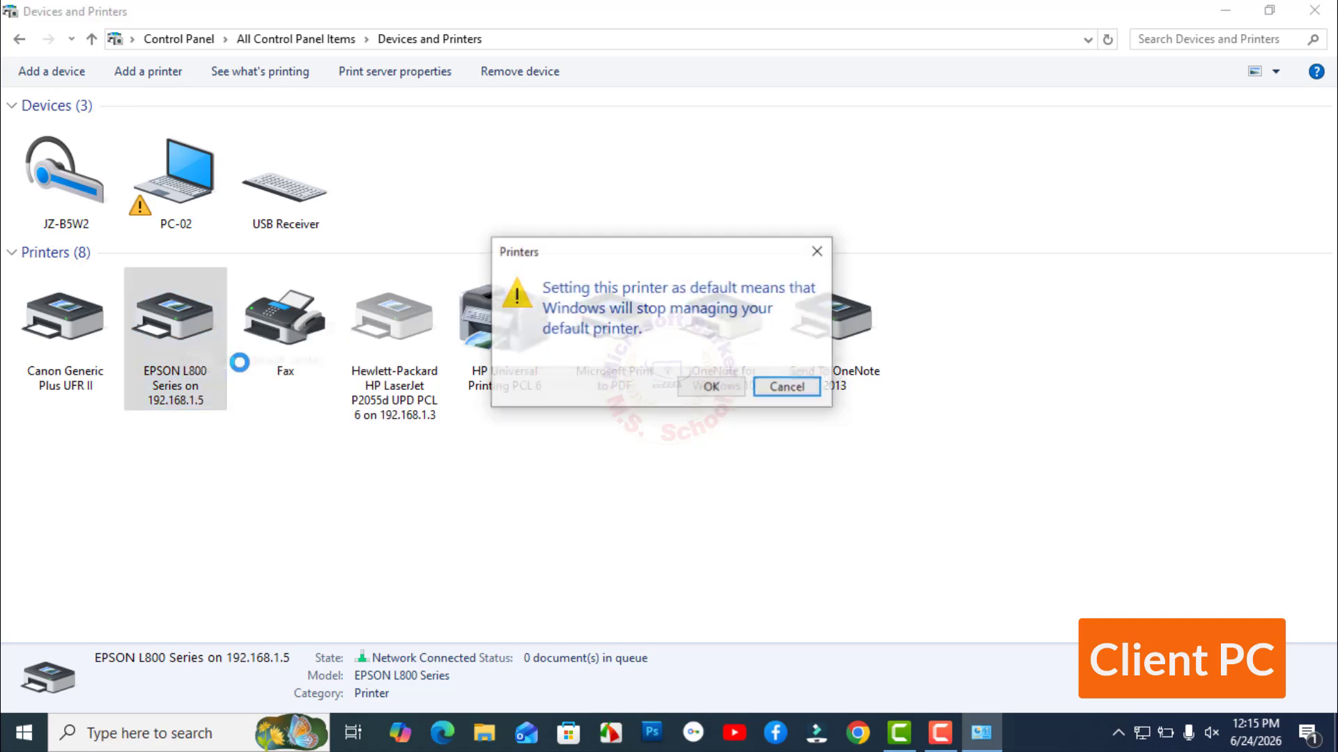
pyautogui.click(729, 394)
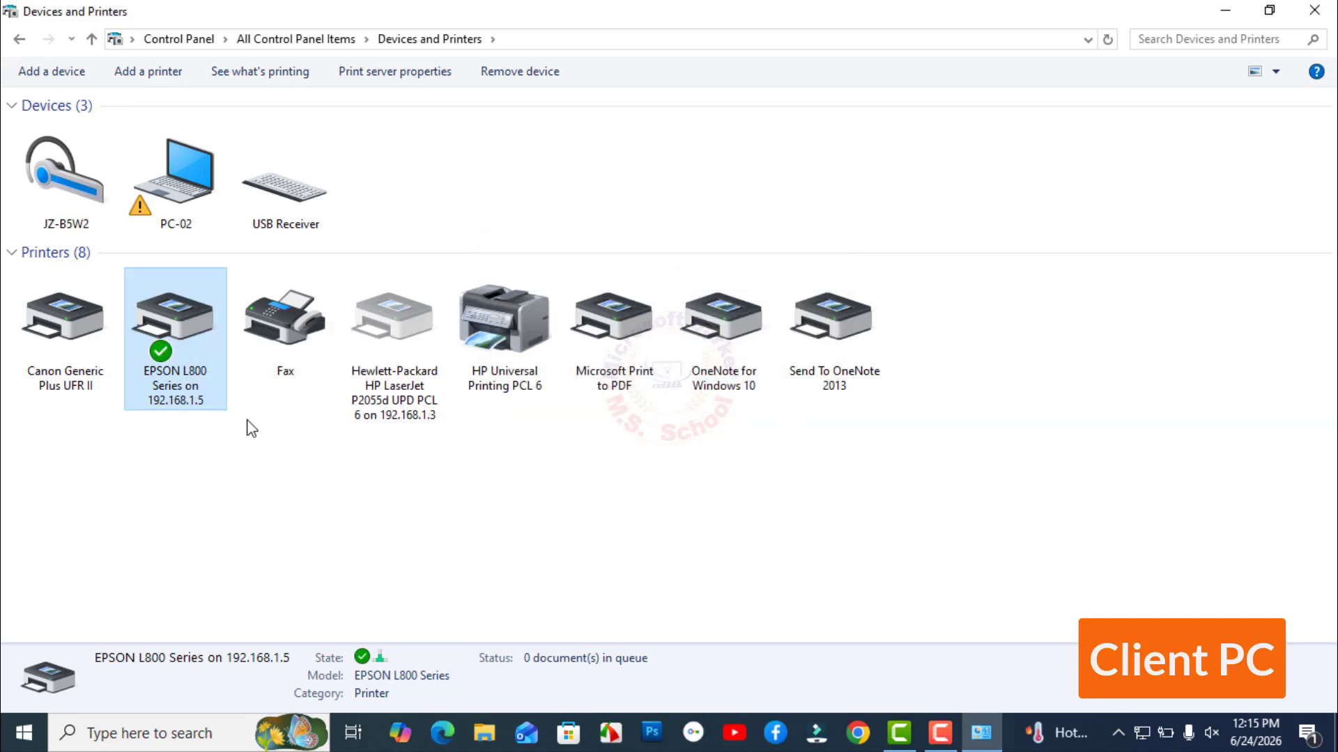